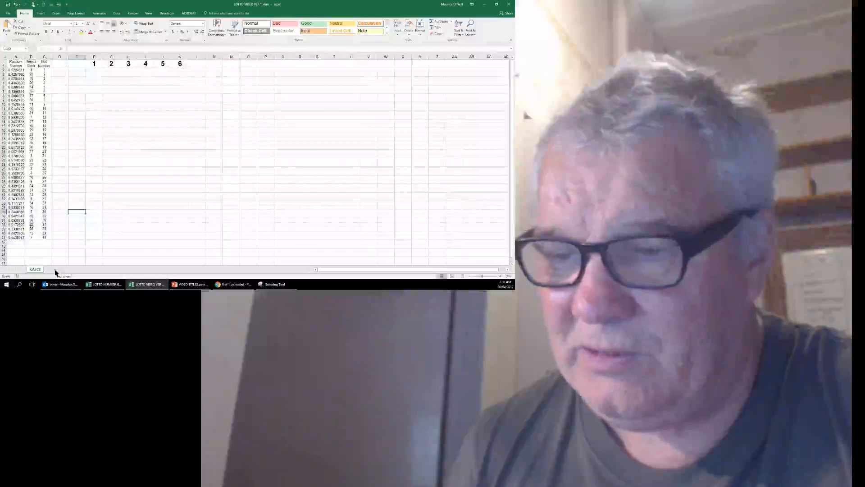
- Add a new worksheet after the CALCS sheet and rename it RESULT
left_click(56, 270)
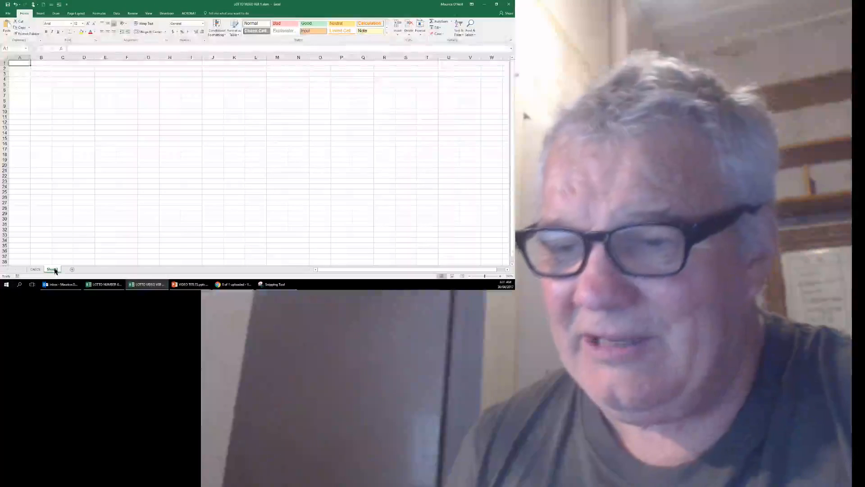
right_click(54, 269)
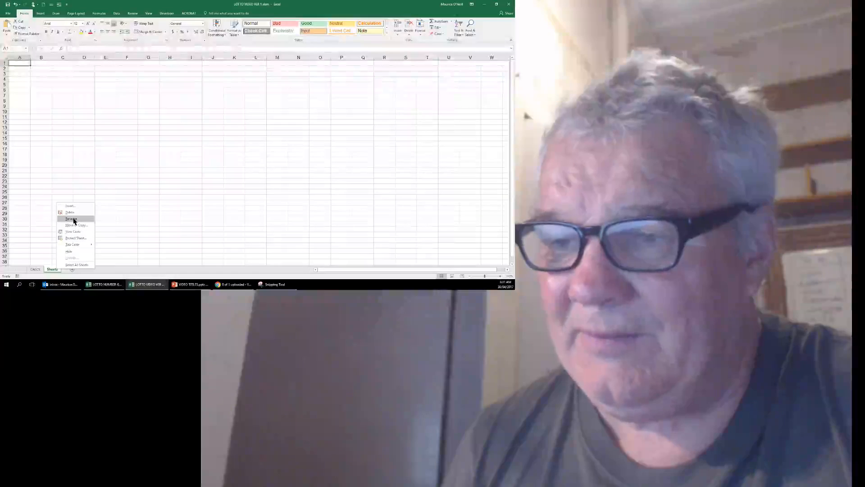
left_click(71, 218)
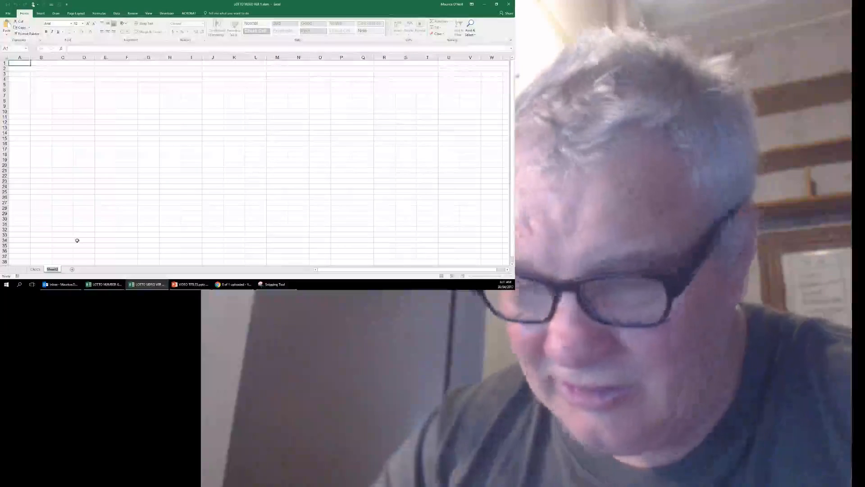
type("R")
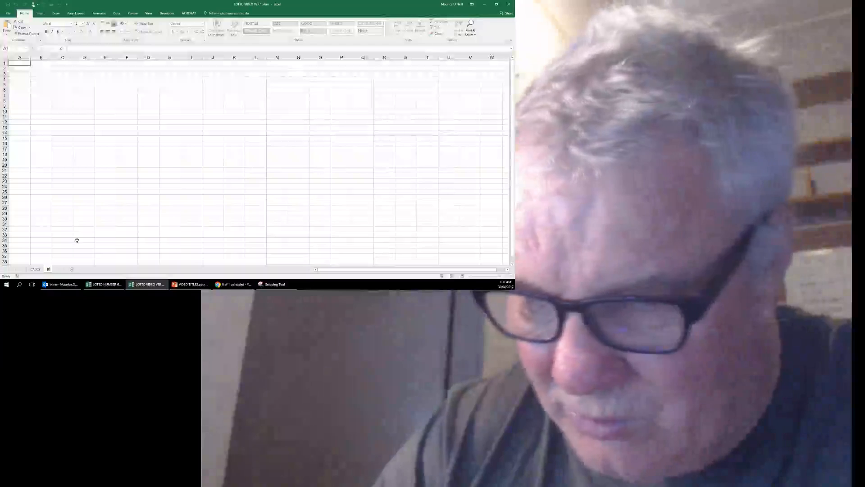
type("ESULT")
key("Return")
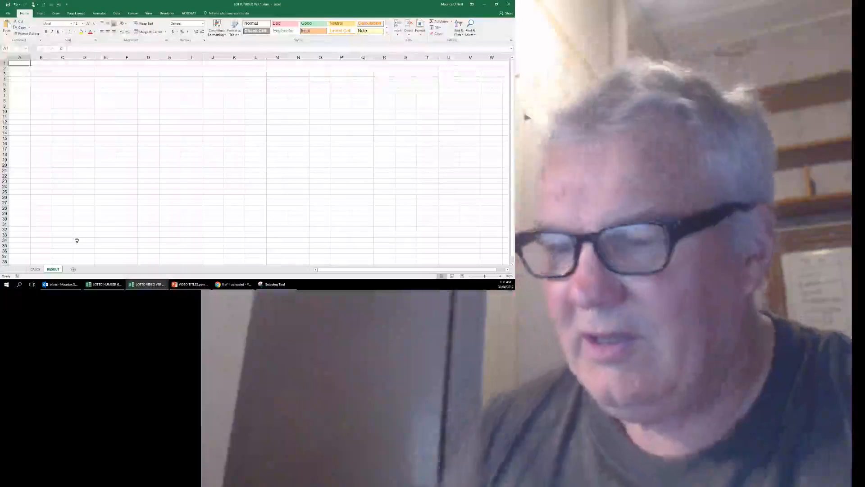
left_click(127, 110)
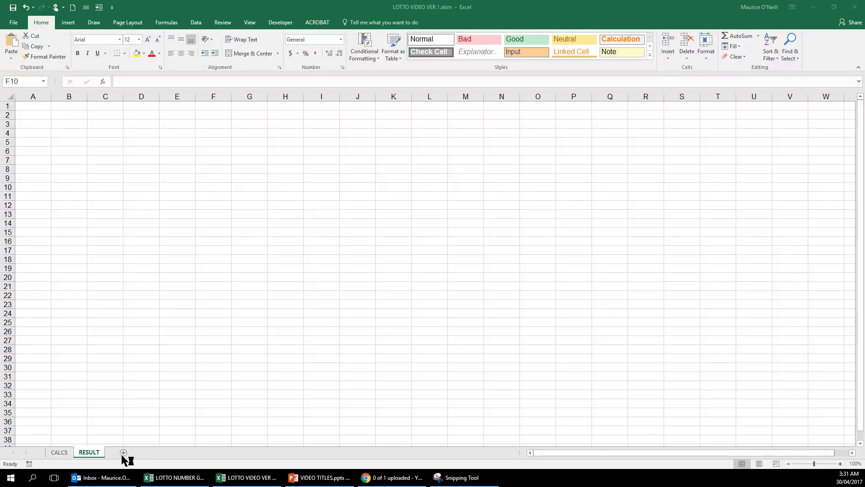
left_click(94, 455)
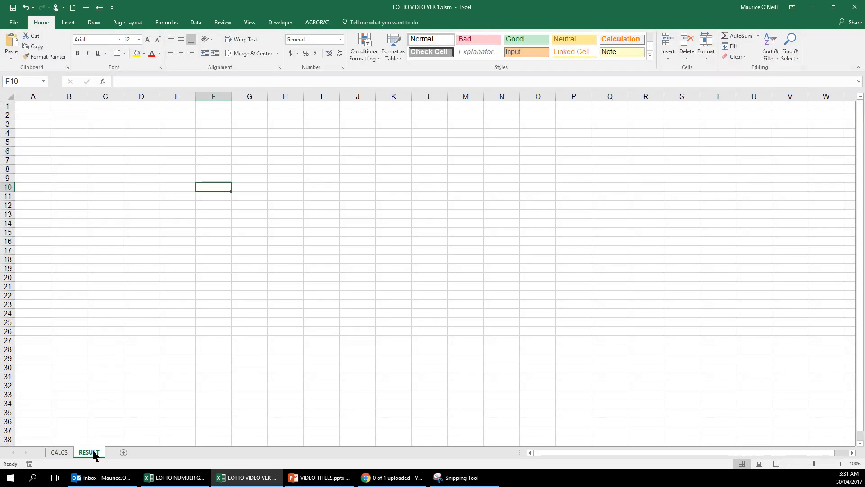
right_click(94, 454)
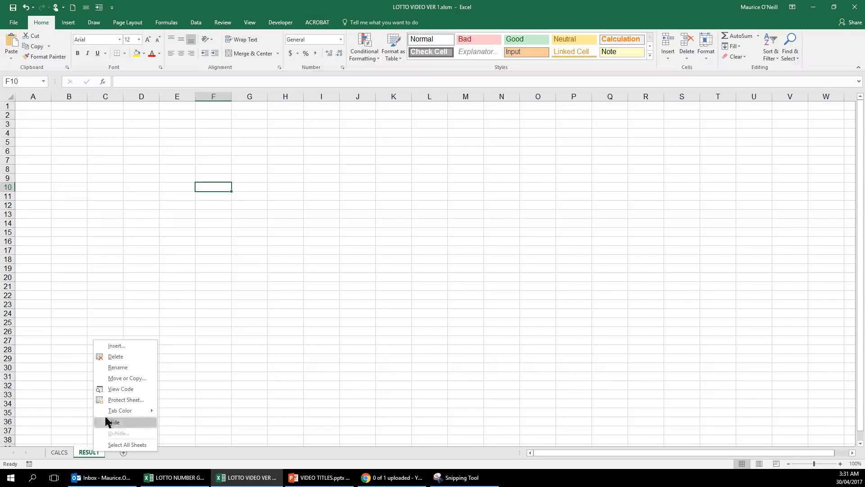
left_click(230, 356)
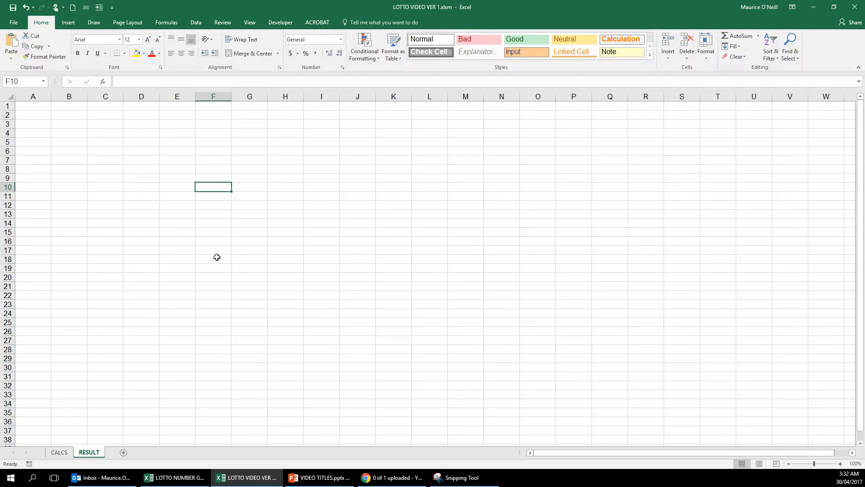
left_click(220, 241)
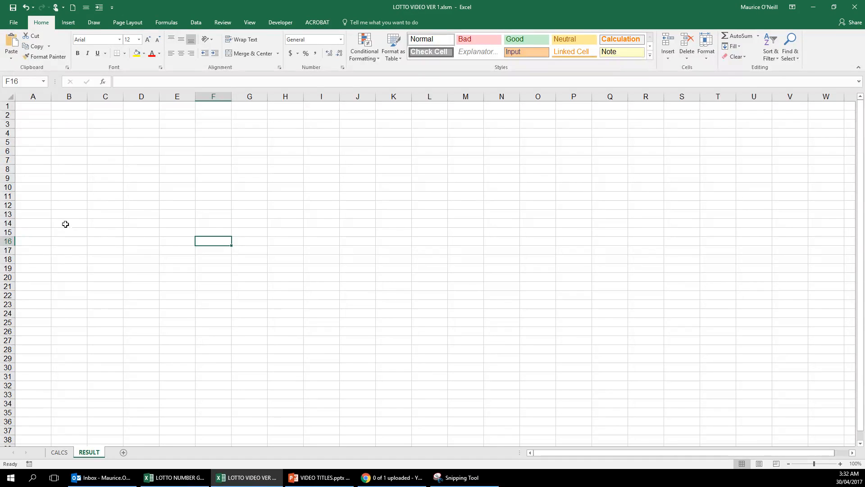
- Increase the height of row 7 on the RESULT sheet until its cells are roughly square
left_click(106, 160)
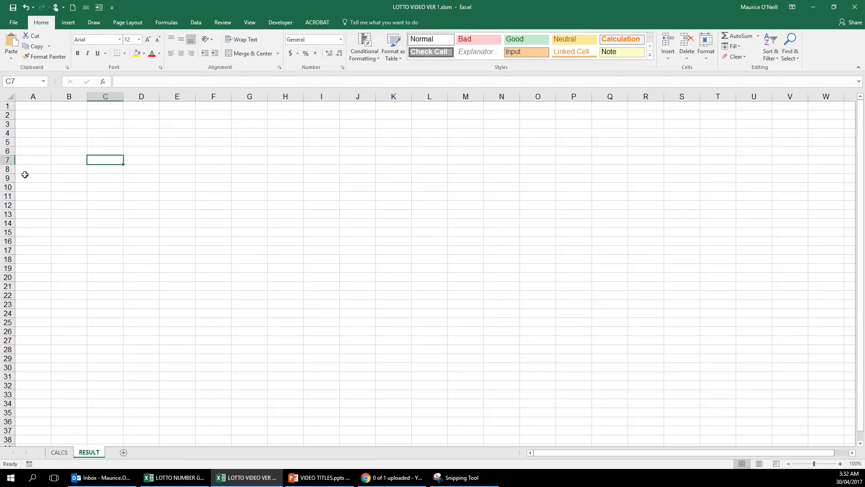
left_click_drag(11, 164, 20, 191)
right_click(20, 190)
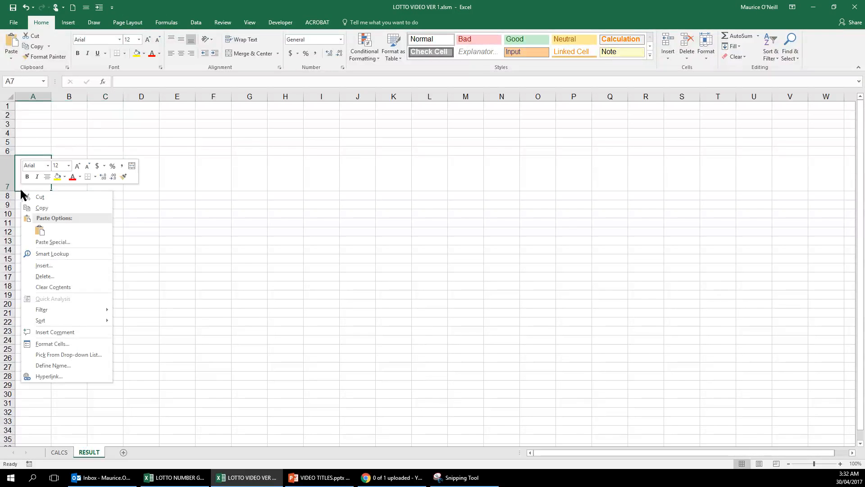
key("Escape")
left_click(106, 165)
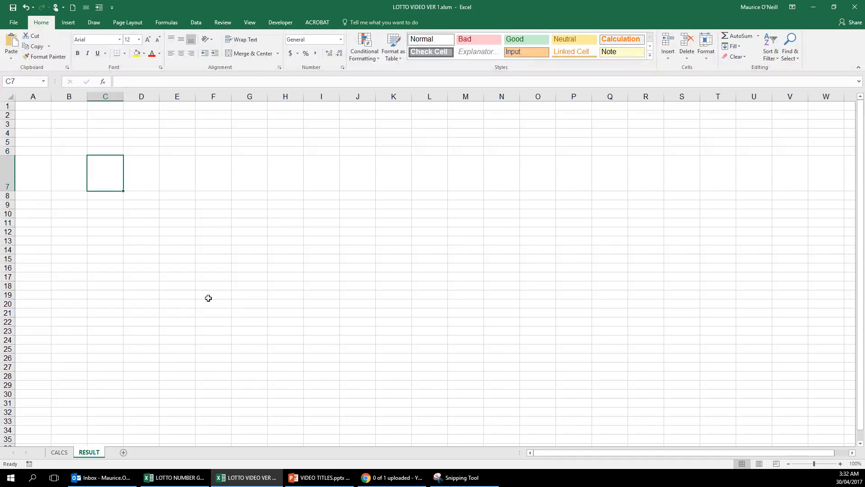
- Switch to the LOTTO NUMBER GENERATOR ver 3 workbook, examine its number cells and generate a new set of lotto numbers
left_click(176, 477)
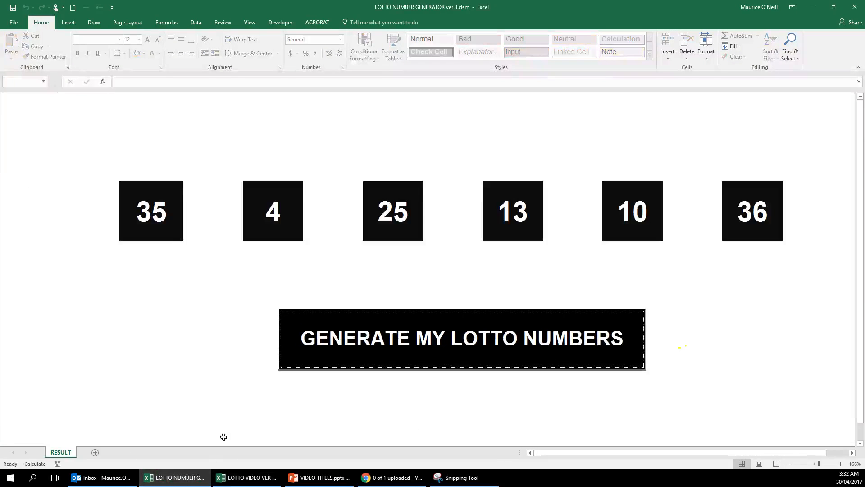
left_click(280, 219)
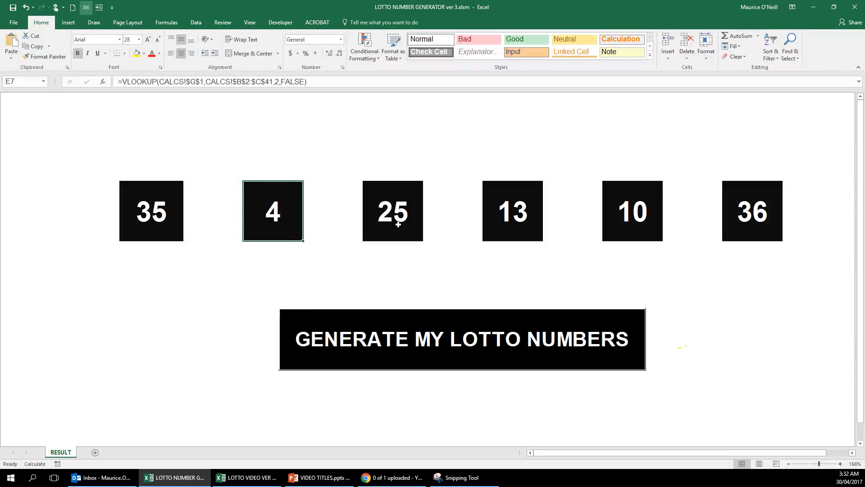
left_click(393, 217)
left_click(498, 234)
left_click(610, 225)
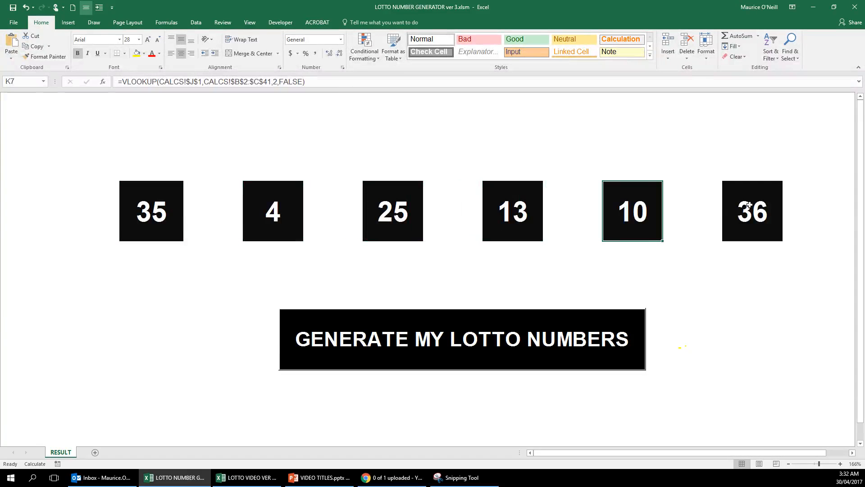
left_click(749, 206)
left_click(529, 340)
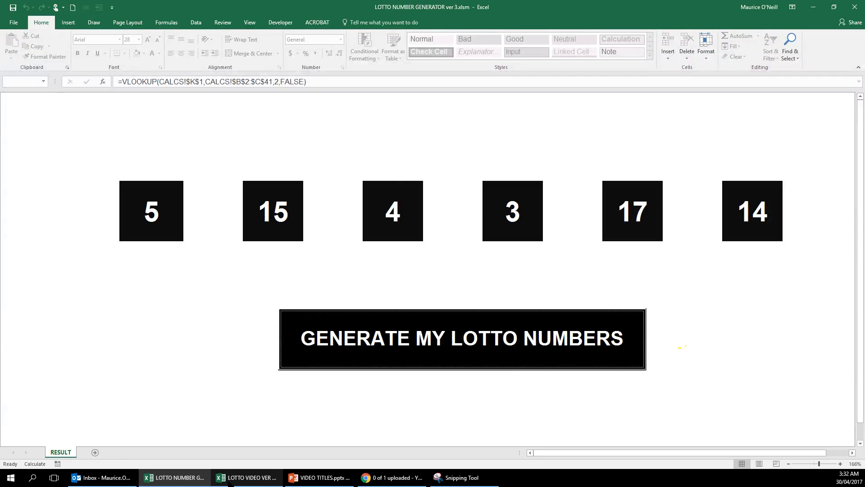
- Switch back to the LOTTO VIDEO VER 1 workbook and fill cell C7 on the RESULT sheet with black
left_click(247, 477)
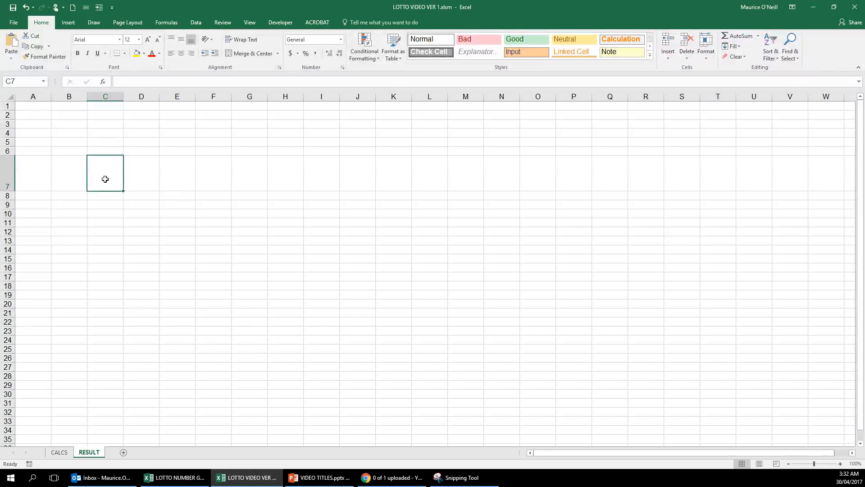
left_click(177, 179)
left_click(215, 181)
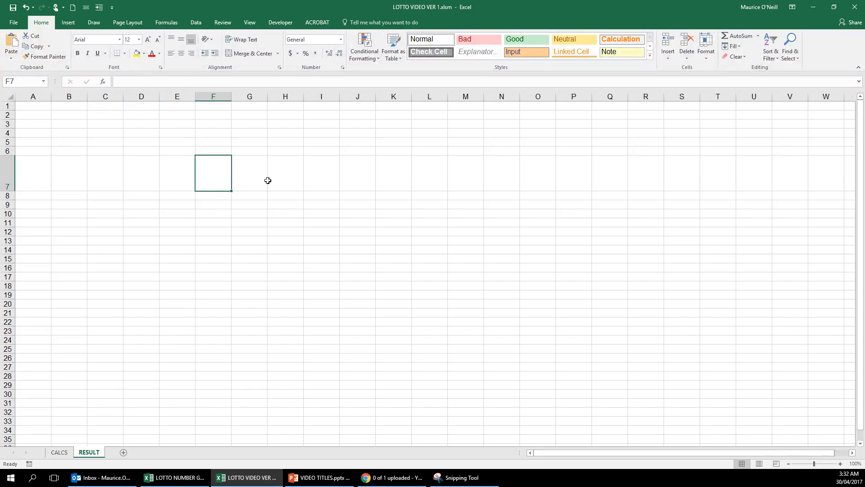
left_click(251, 175)
left_click(108, 175)
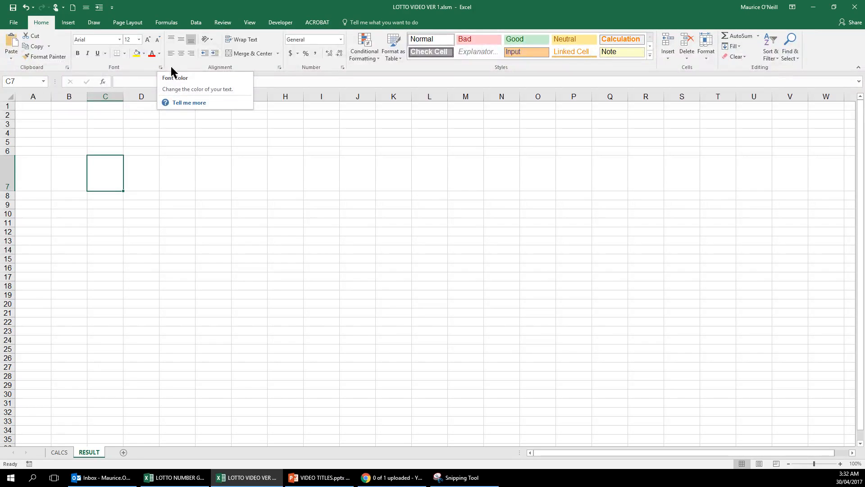
left_click(145, 53)
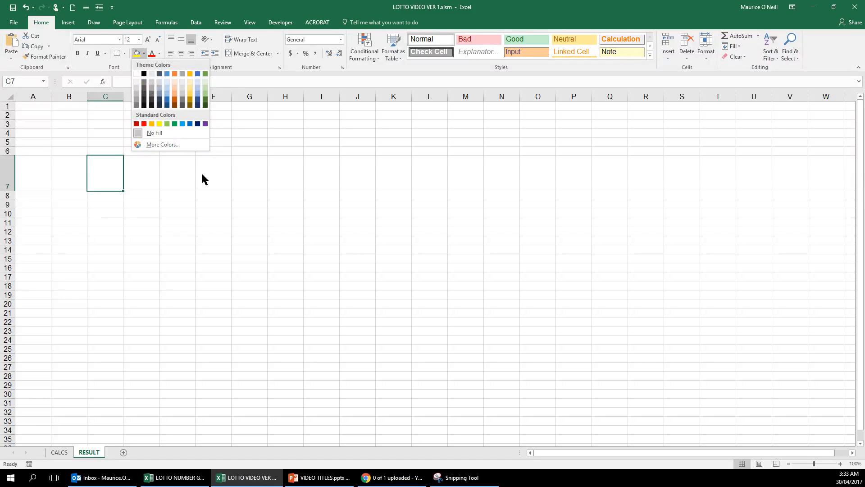
left_click(107, 176)
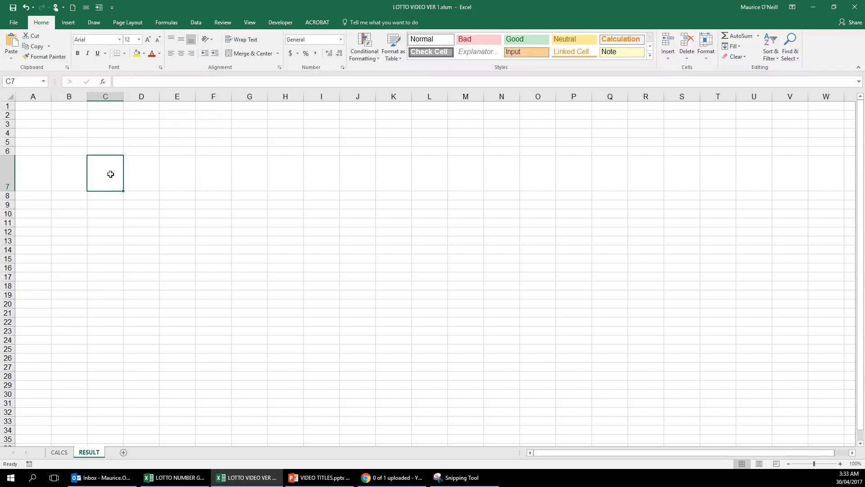
left_click(143, 53)
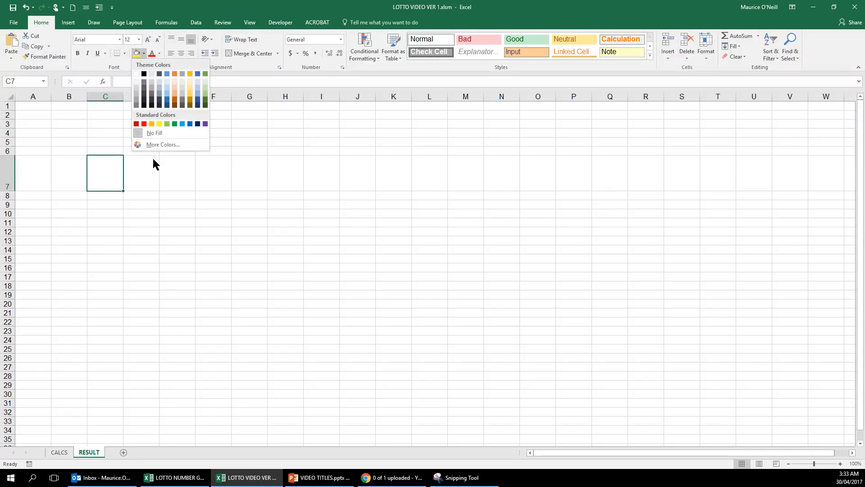
left_click(145, 75)
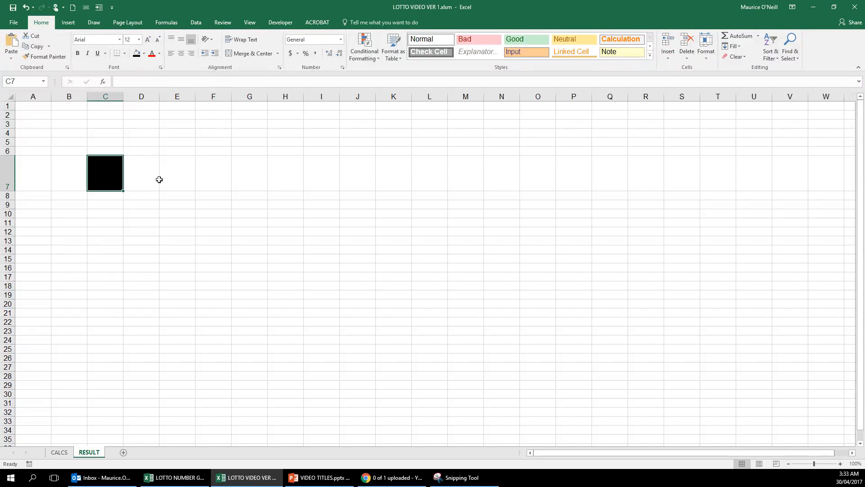
- Set the font colour of the black cell C7 to white
left_click(145, 188)
left_click(104, 178)
left_click(160, 53)
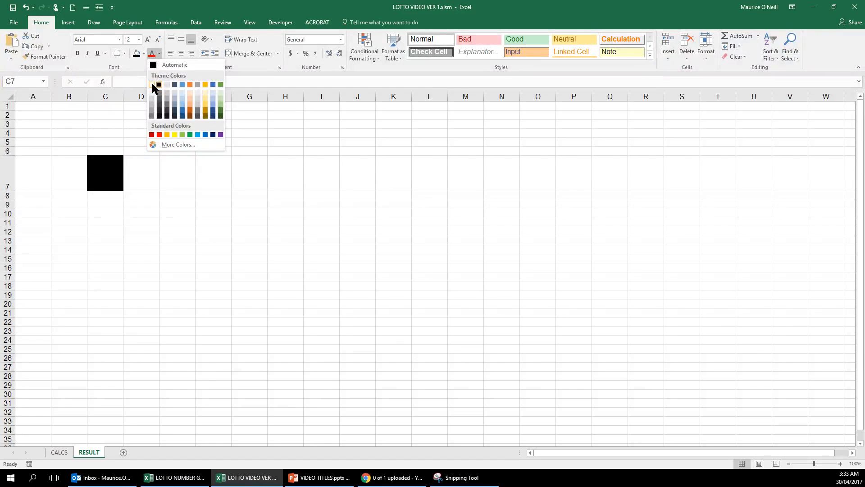
left_click(152, 85)
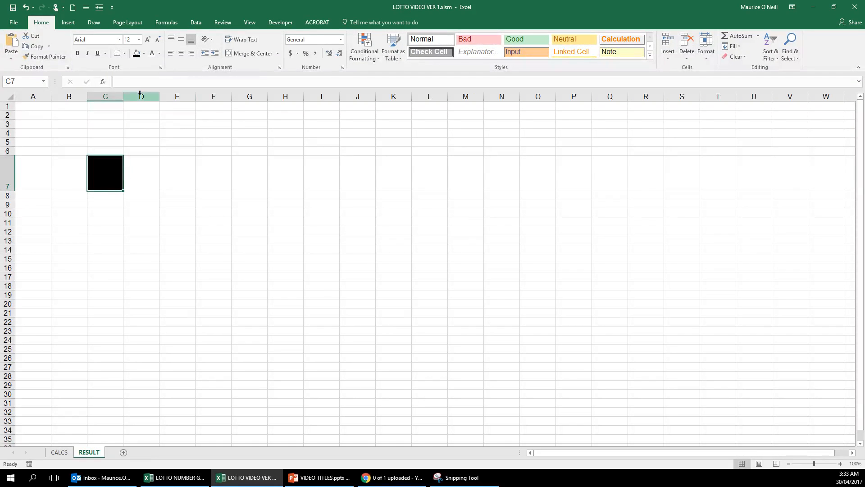
- Enter 1 in cell C7 to test the font colour, and clear the cell
double_click(108, 178)
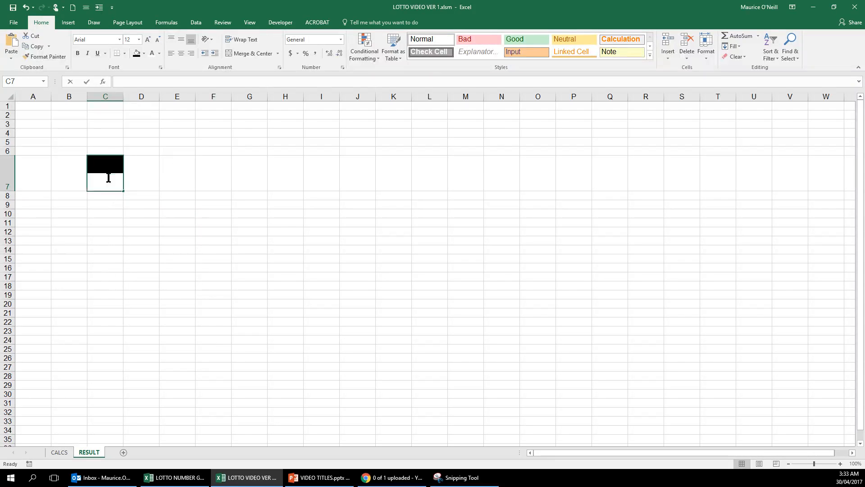
type("1")
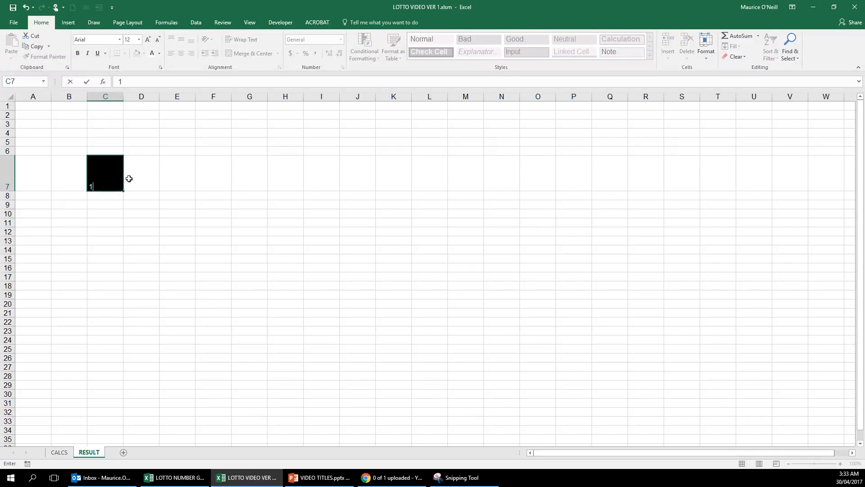
key("Return")
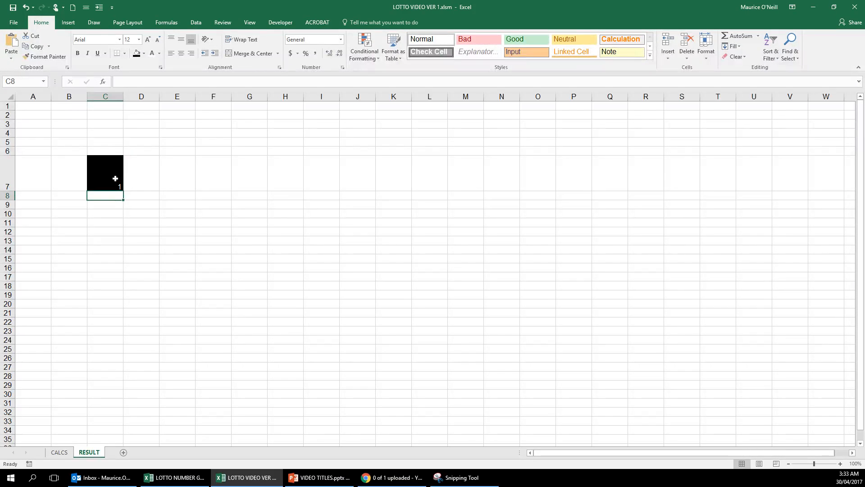
left_click(115, 178)
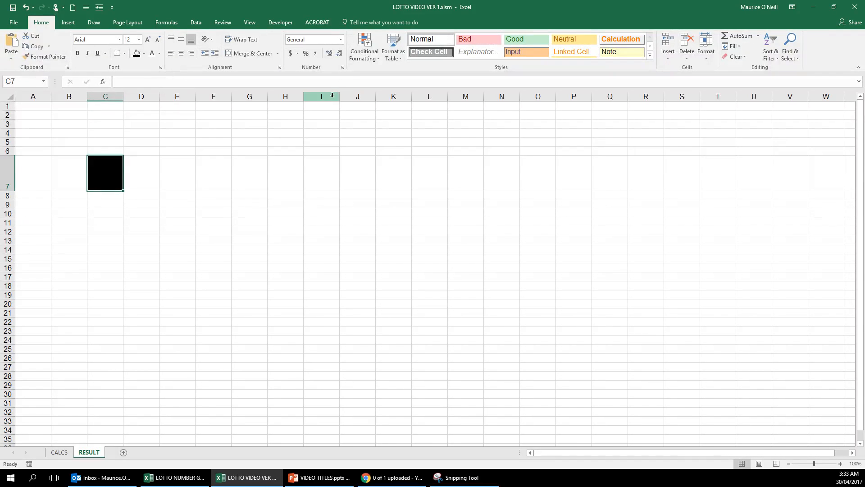
- Copy the formatted black cell C7 and paste it into cell E7
left_click(38, 46)
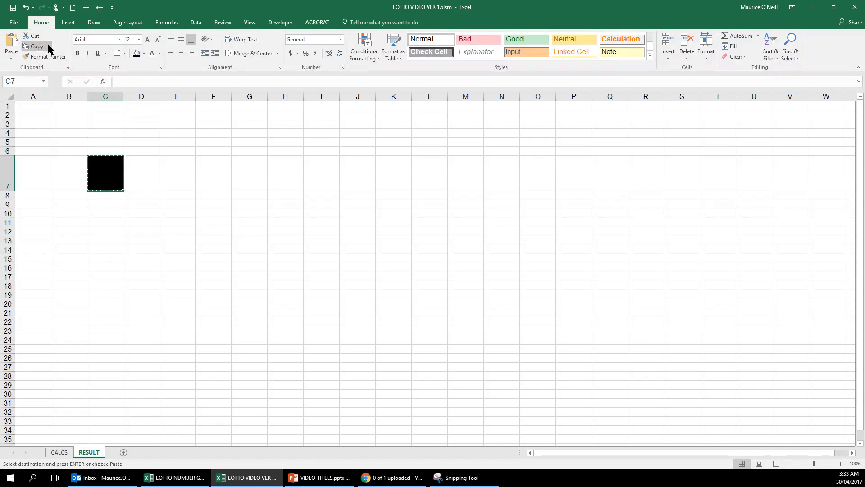
left_click(48, 46)
left_click(43, 61)
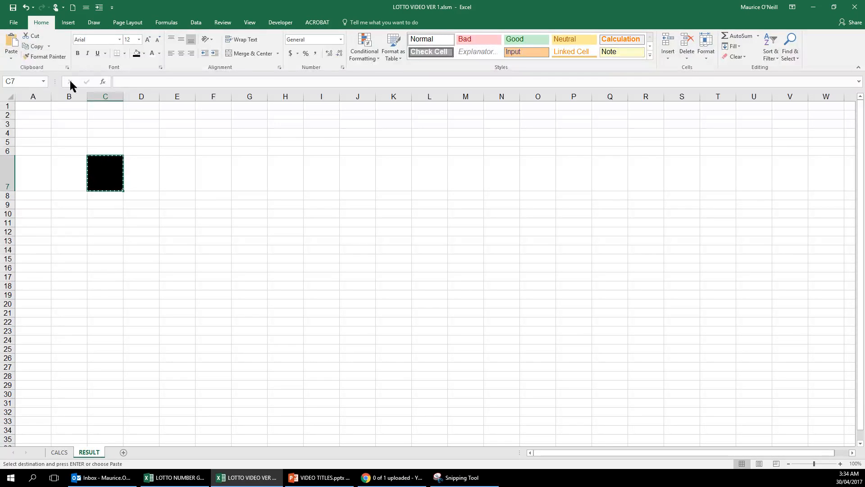
left_click(175, 171)
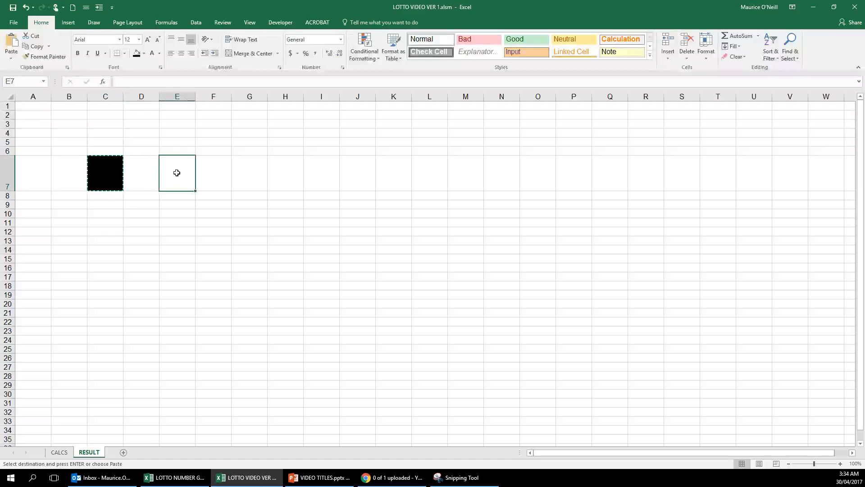
left_click(50, 47)
left_click(49, 46)
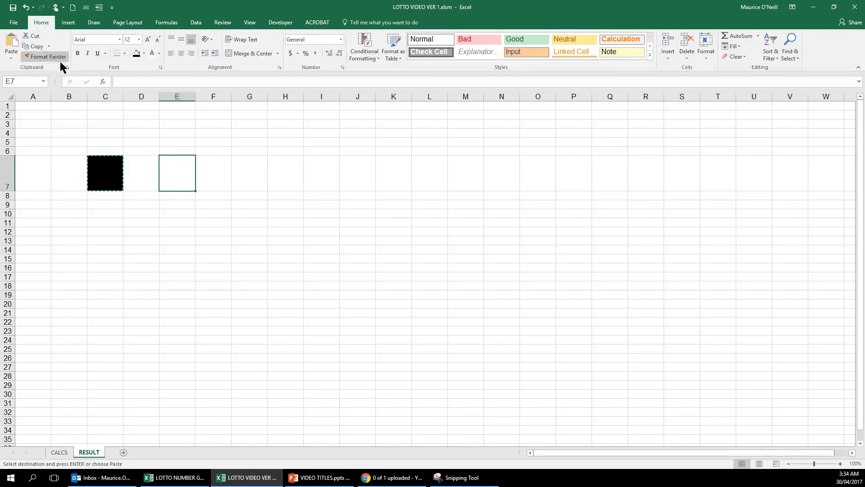
left_click(10, 43)
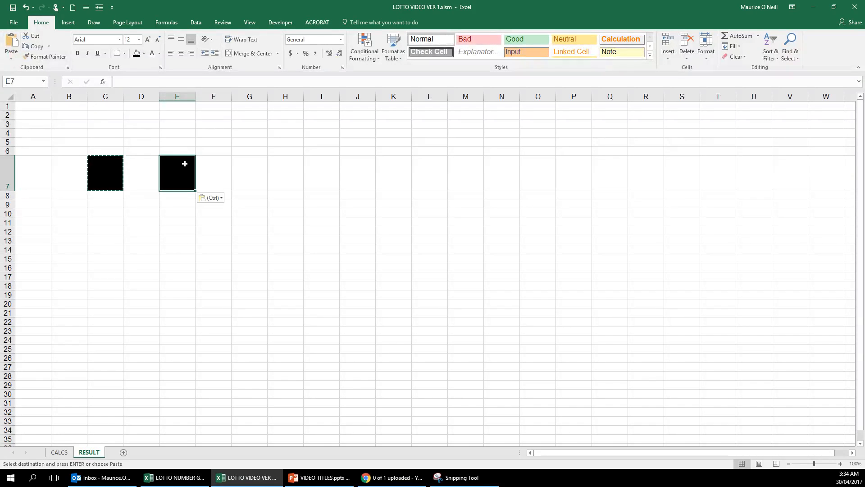
- Paste the copied black cell into G7 and end the copy mode
left_click(239, 172)
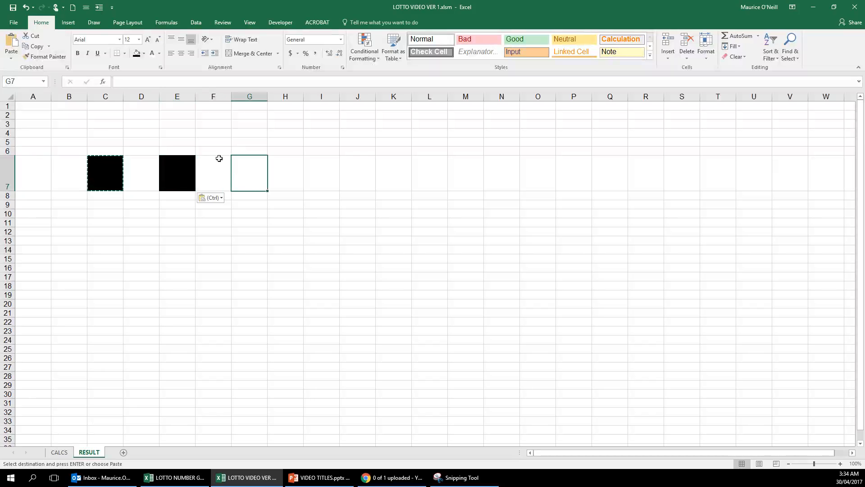
left_click(9, 41)
left_click(275, 180)
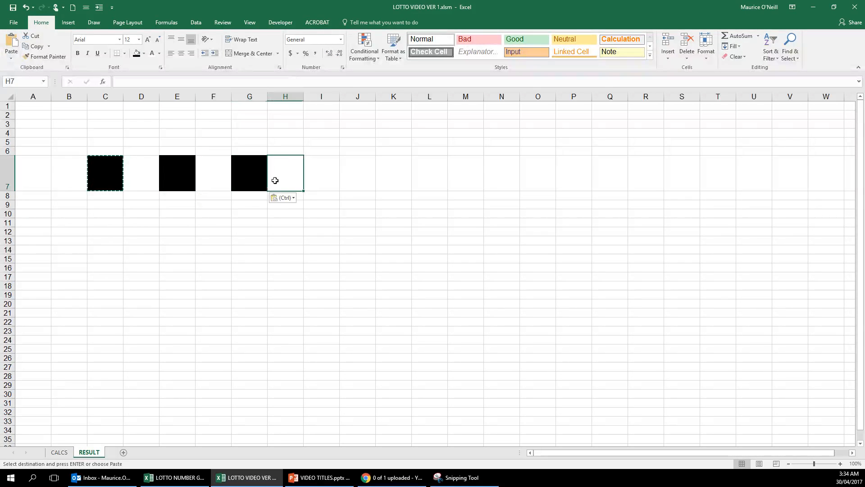
left_click(142, 250)
left_click(110, 214)
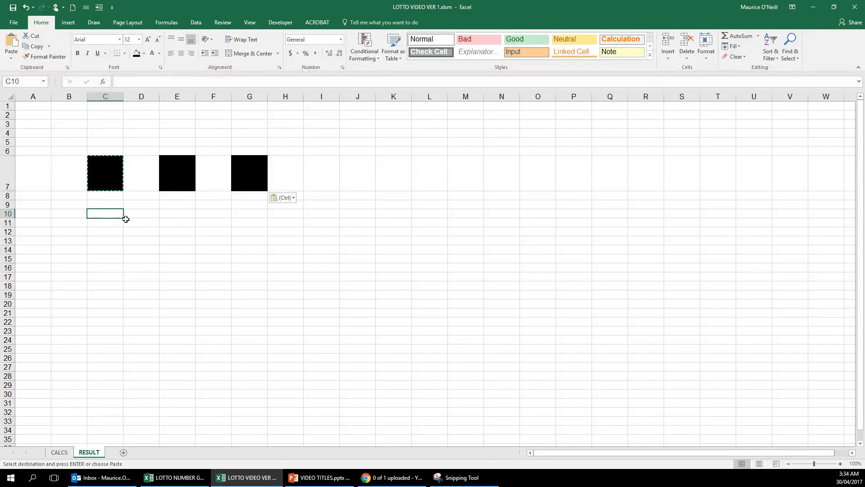
key("Escape")
- Copy the black cell C7 and paste it into cells I7, K7 and M7
left_click(103, 165)
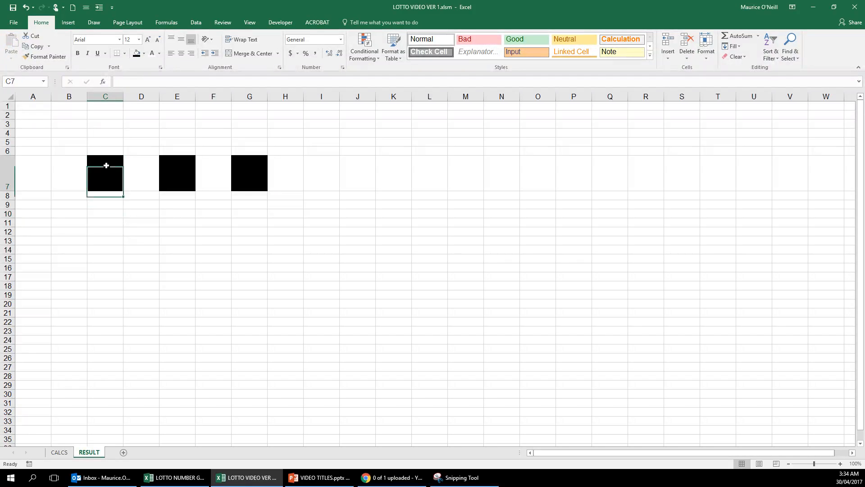
key("ctrl+c")
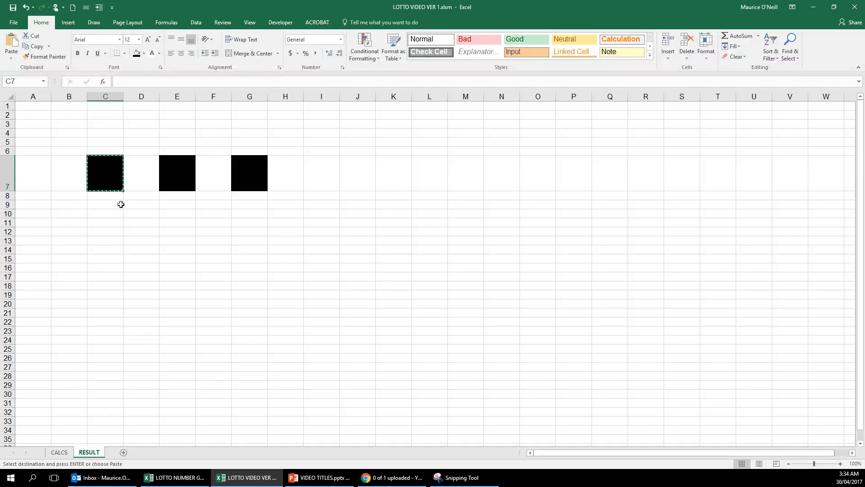
left_click(329, 184)
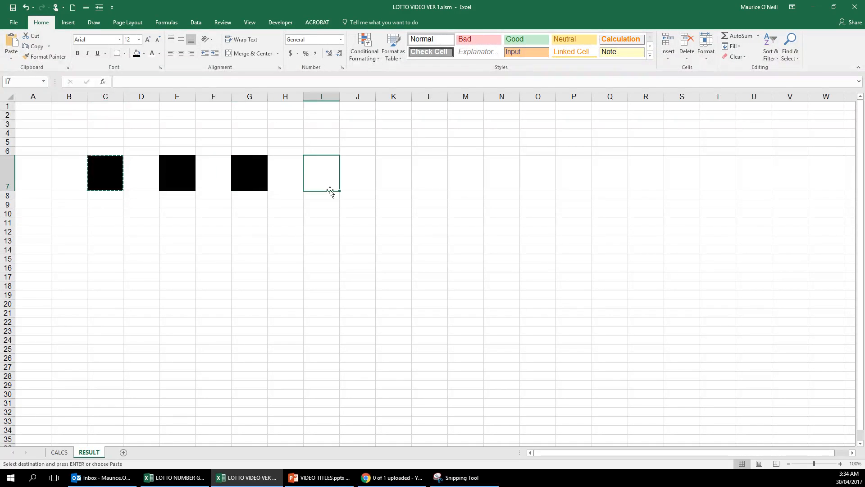
key("ctrl+v")
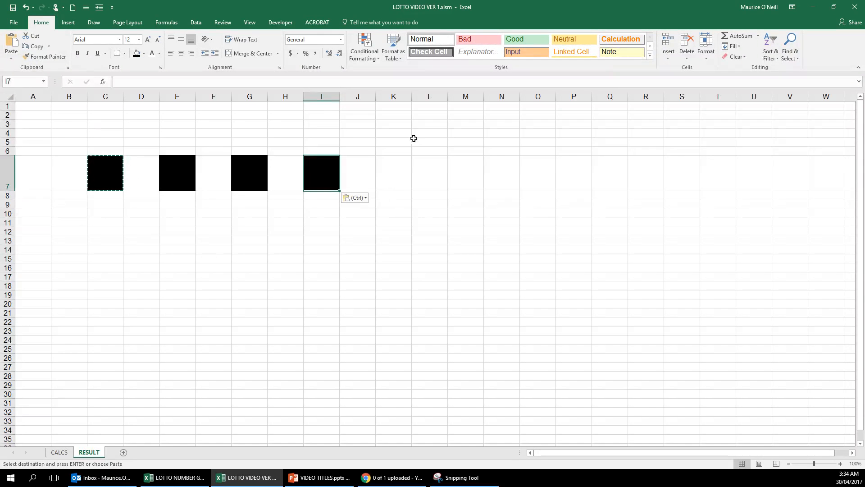
left_click(391, 175)
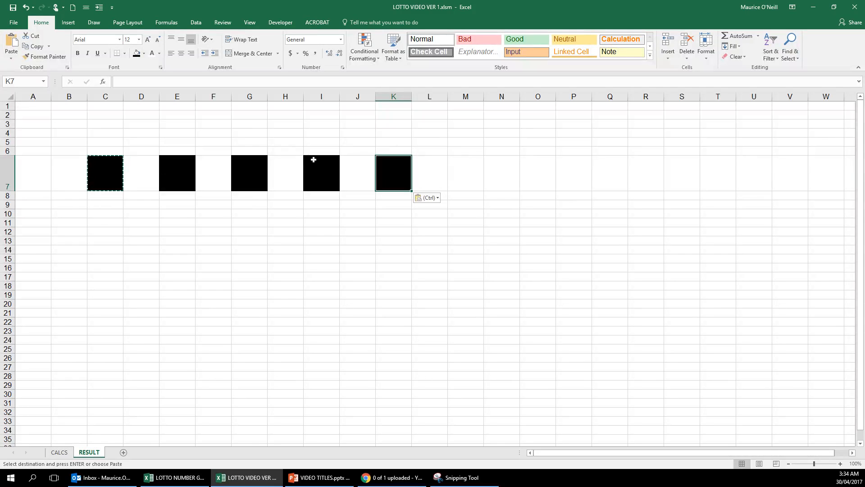
left_click(469, 179)
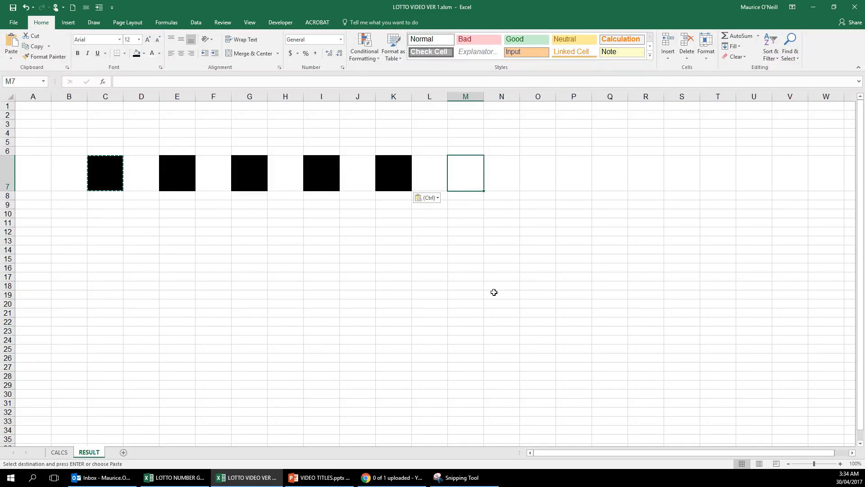
key("ctrl+v")
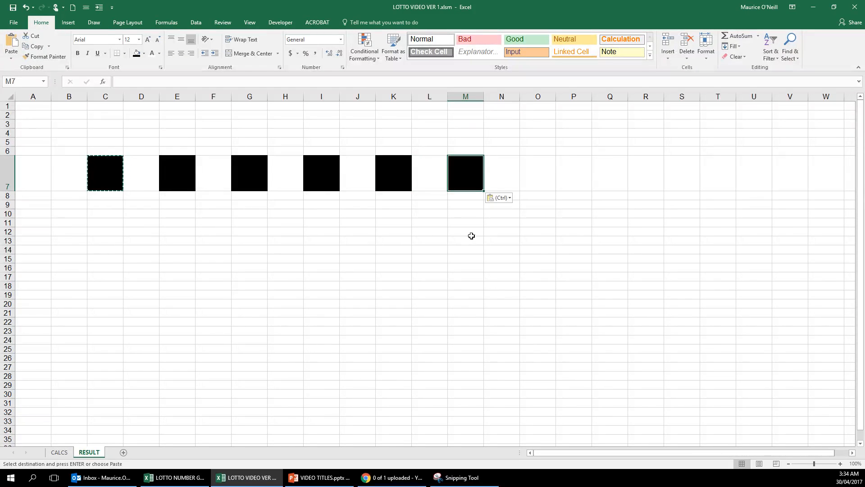
left_click_drag(471, 234, 472, 240)
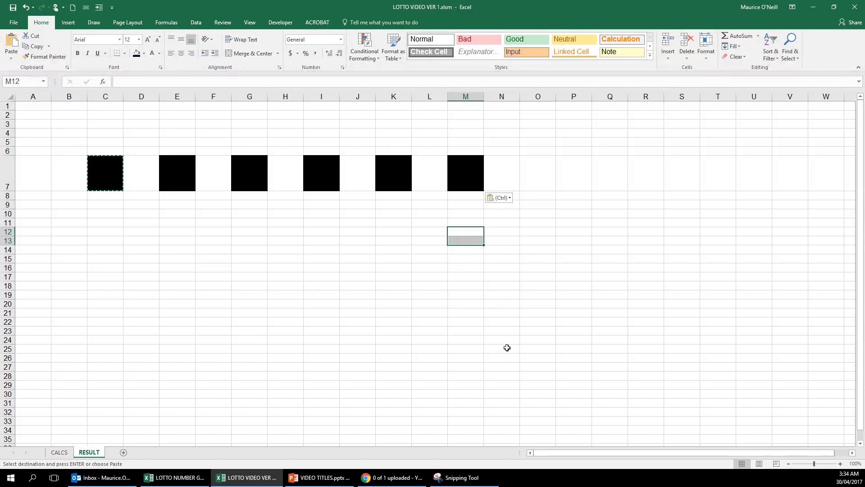
key("Escape")
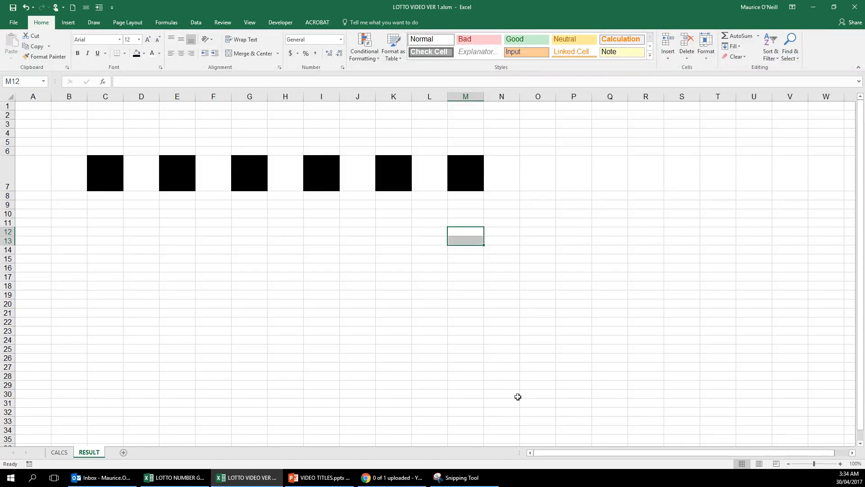
- Begin a formula in cell C7 with =VLOOKUP(
left_click(112, 176)
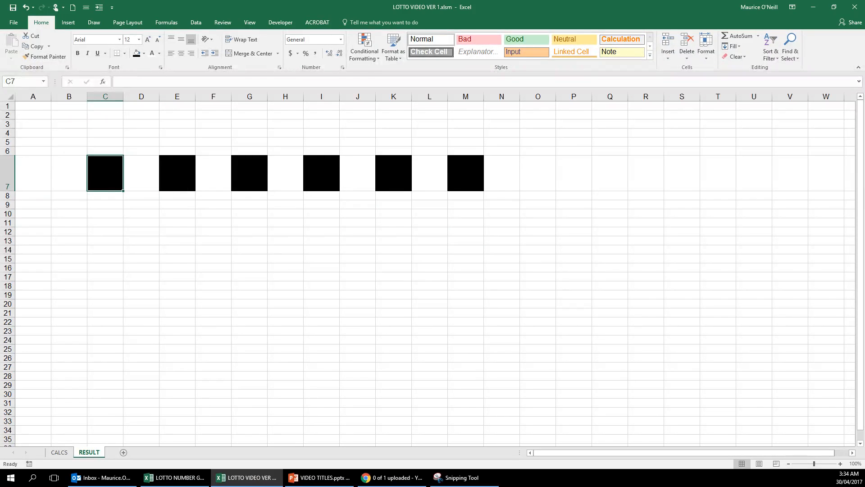
key("alt+F11")
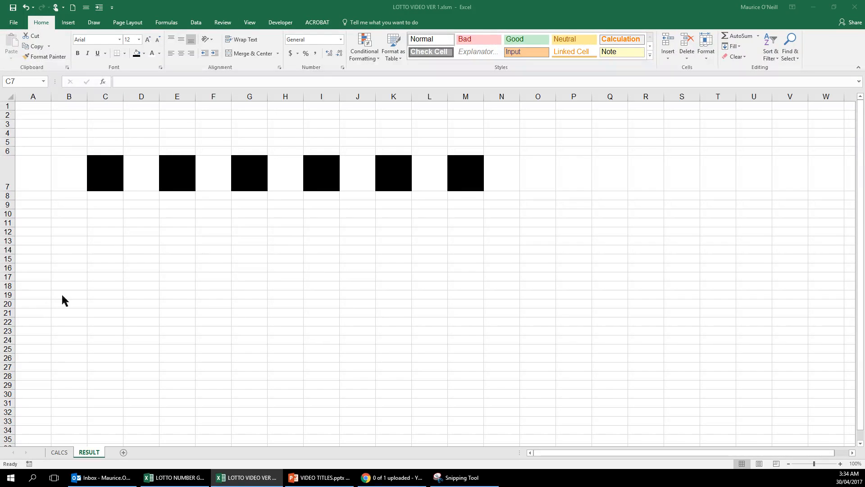
left_click(126, 83)
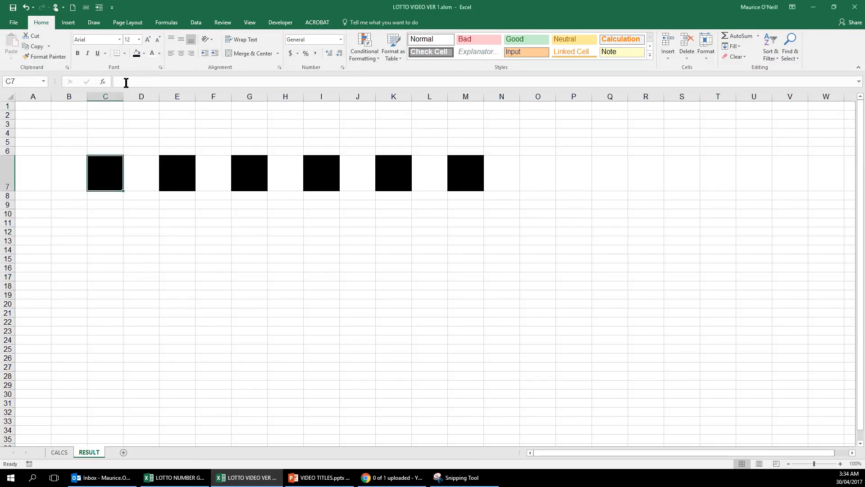
left_click(126, 82)
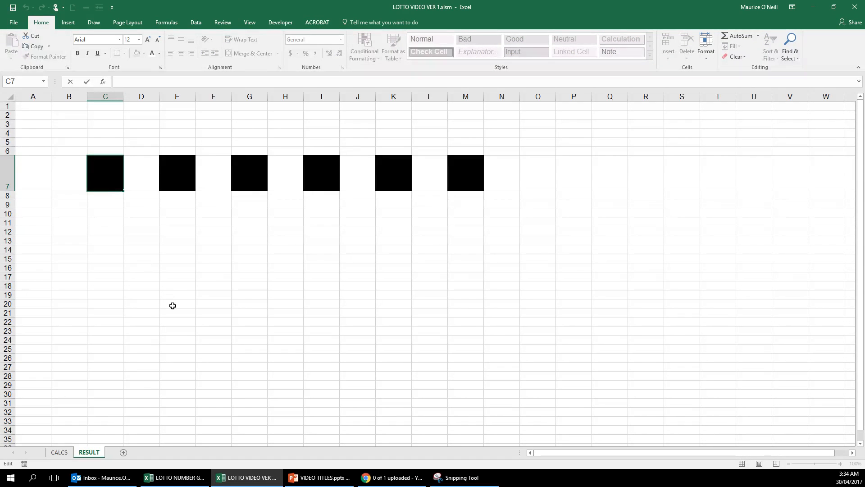
type("VLOOKUP")
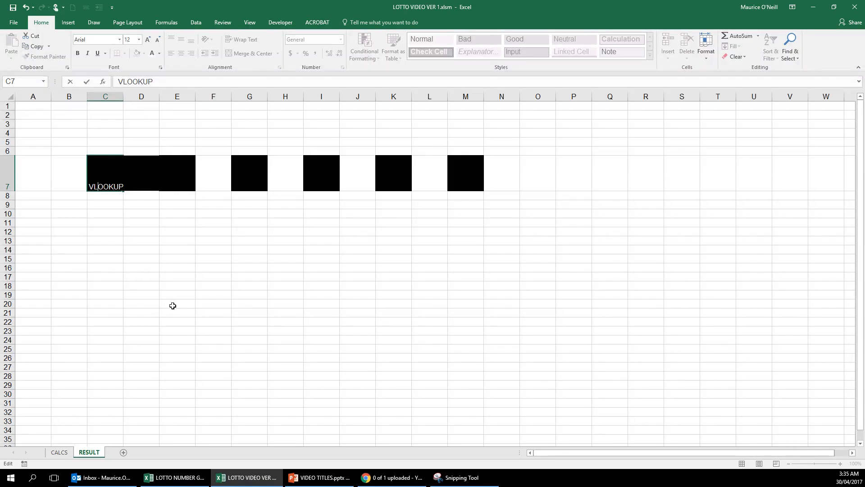
key("Left")
key("Left")
type("=")
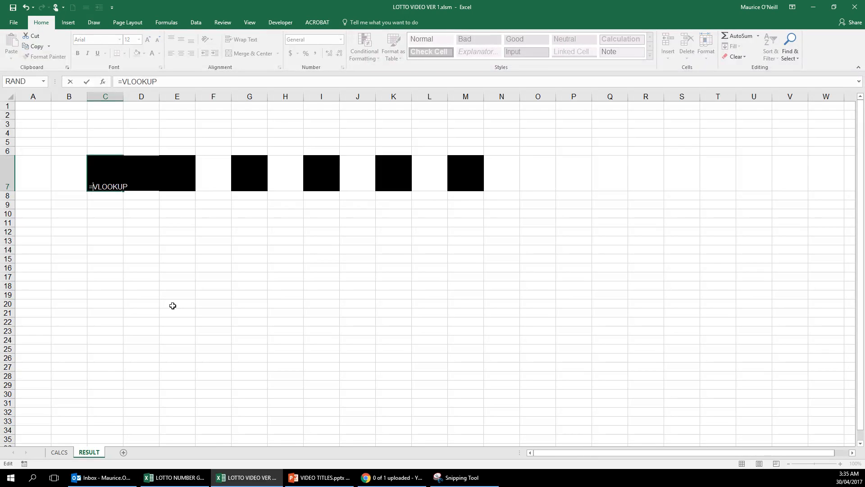
key("Right")
type("(")
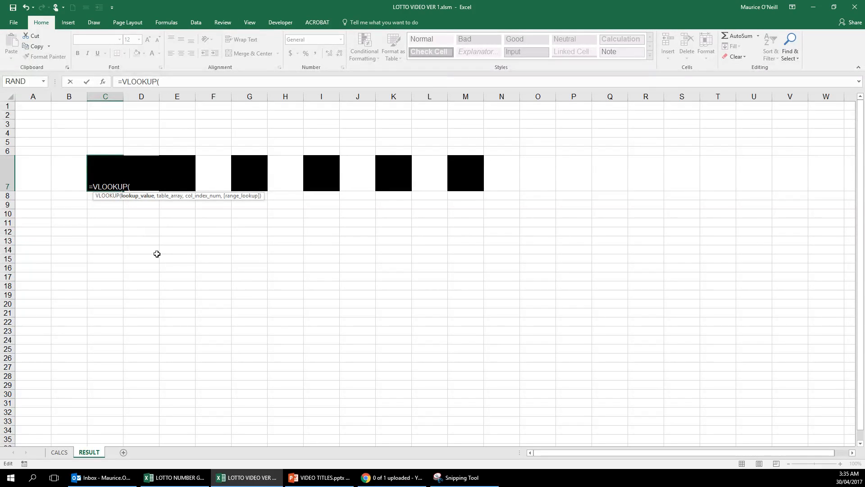
- Use cell F1 on the CALCS sheet as the lookup value, with the absolute reference CALCS!$F$1
left_click(61, 455)
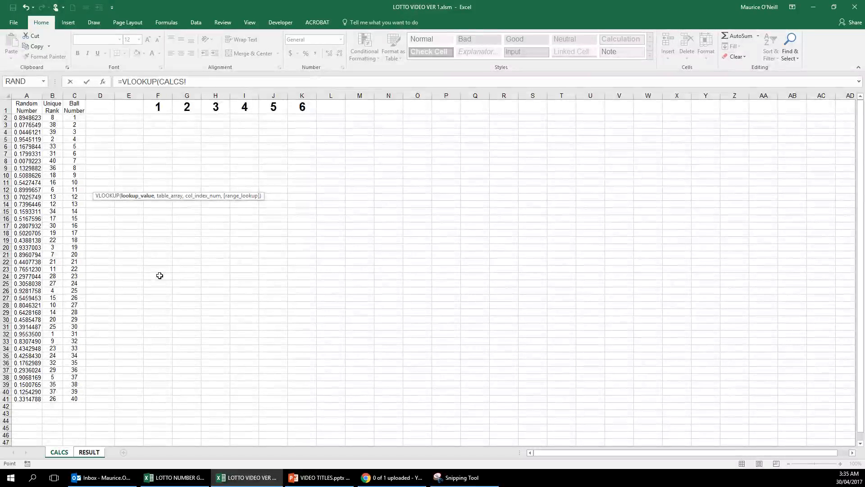
left_click(159, 107)
left_click(192, 81)
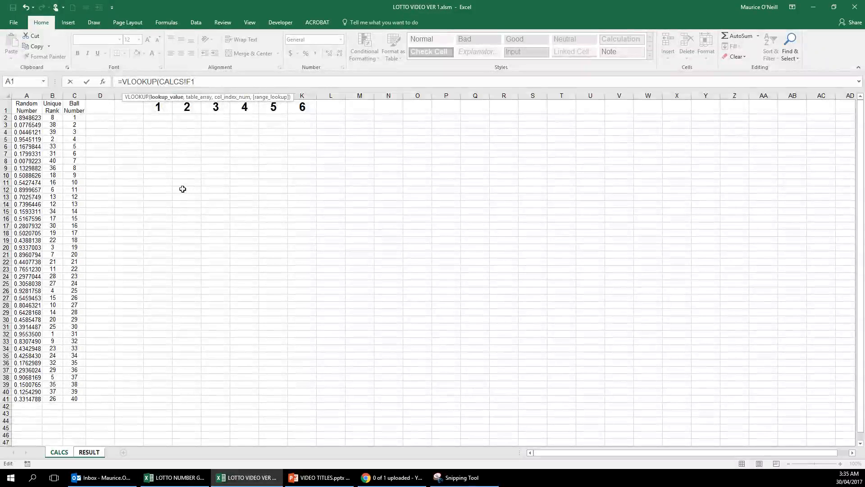
type("4")
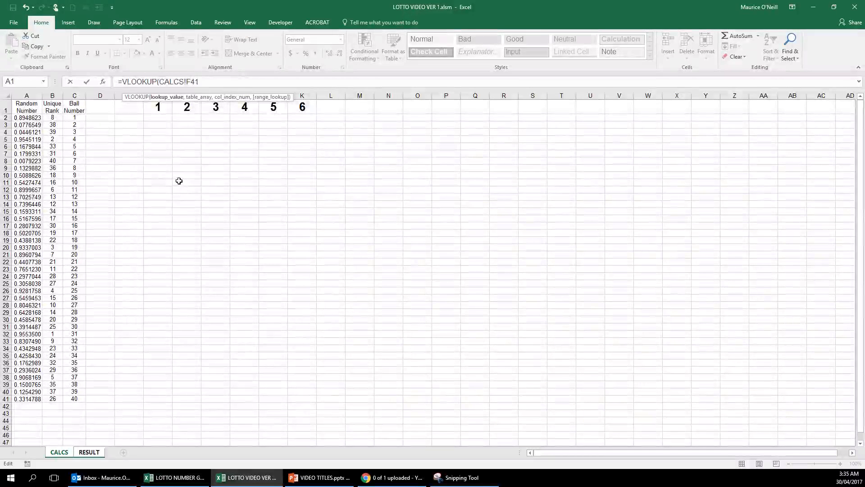
key("BackSpace")
key("F4")
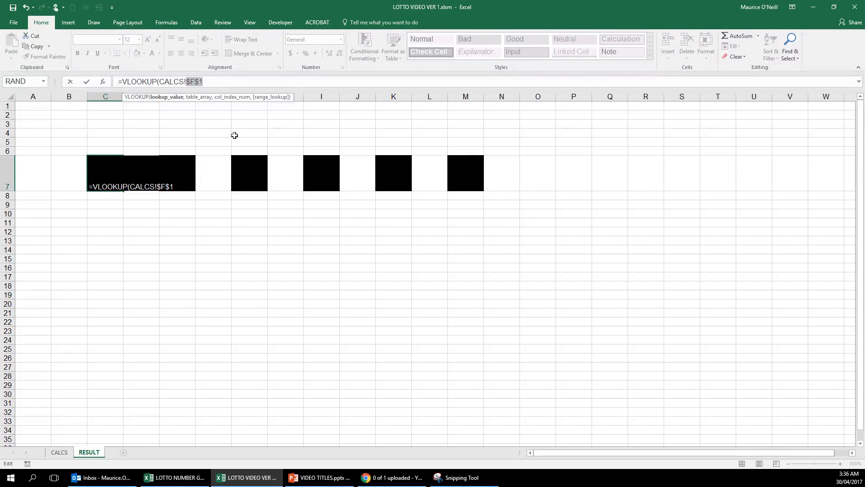
left_click(203, 84)
type(",")
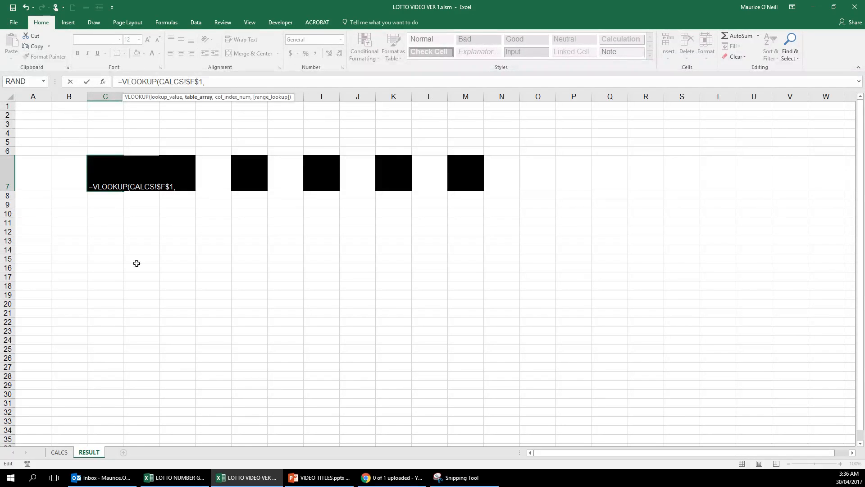
- Use the Unique Rank and Ball Number data, B2:C41 on the CALCS sheet, as the VLOOKUP table array
left_click(59, 452)
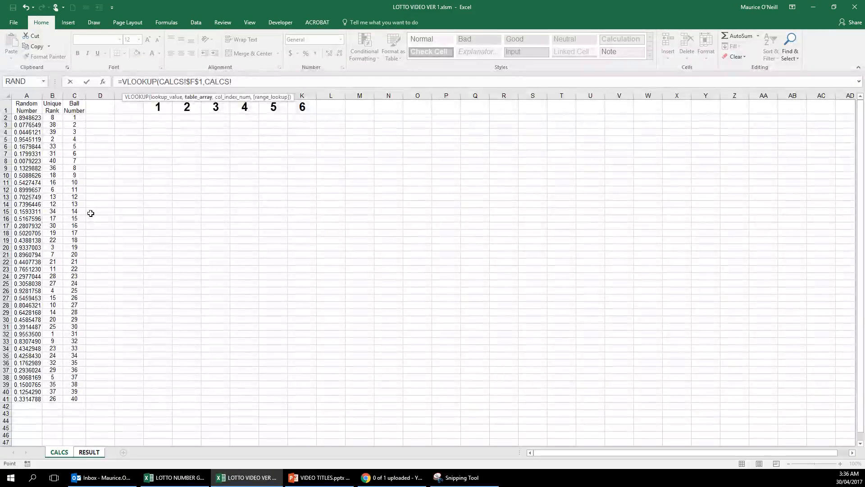
left_click_drag(30, 118, 53, 397)
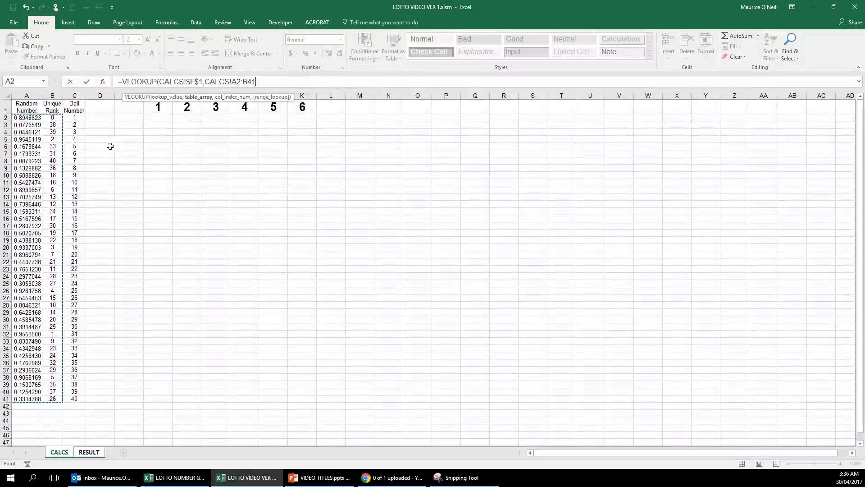
left_click_drag(109, 154, 110, 161)
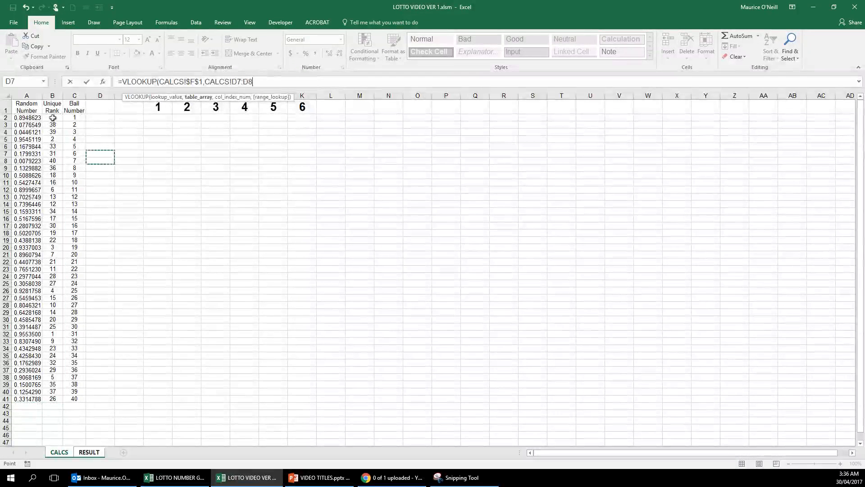
left_click_drag(53, 117, 72, 400)
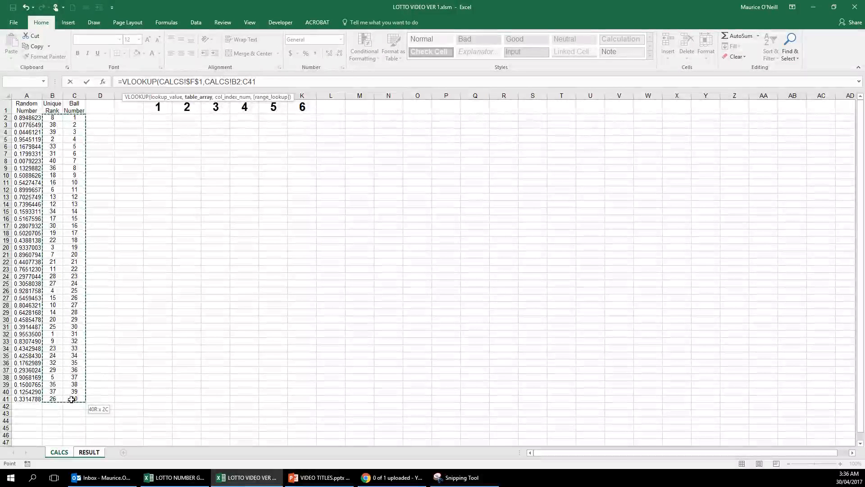
left_click_drag(71, 400, 71, 400)
- Make the table array reference in the formula absolute as $B$2:$C$41
left_click(236, 82)
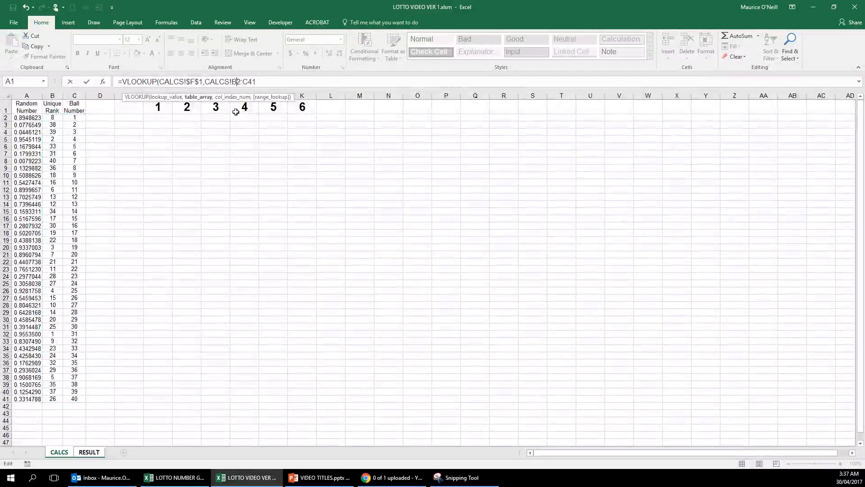
key("F4")
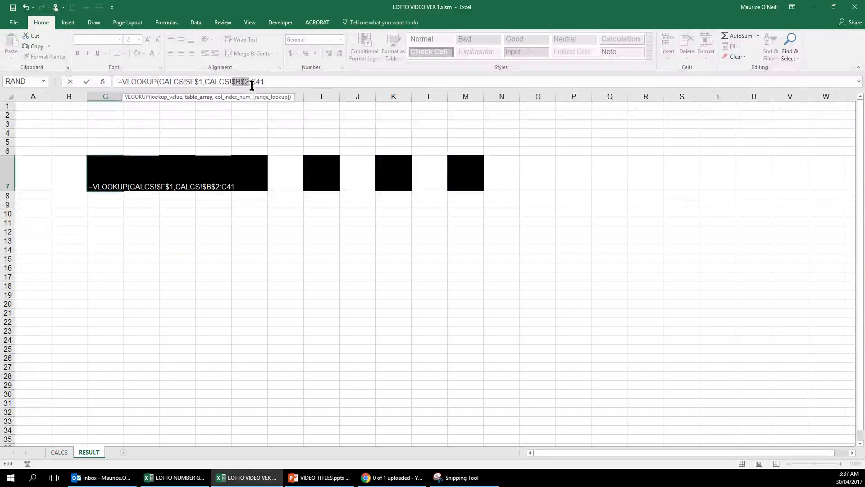
left_click(261, 81)
key("F4")
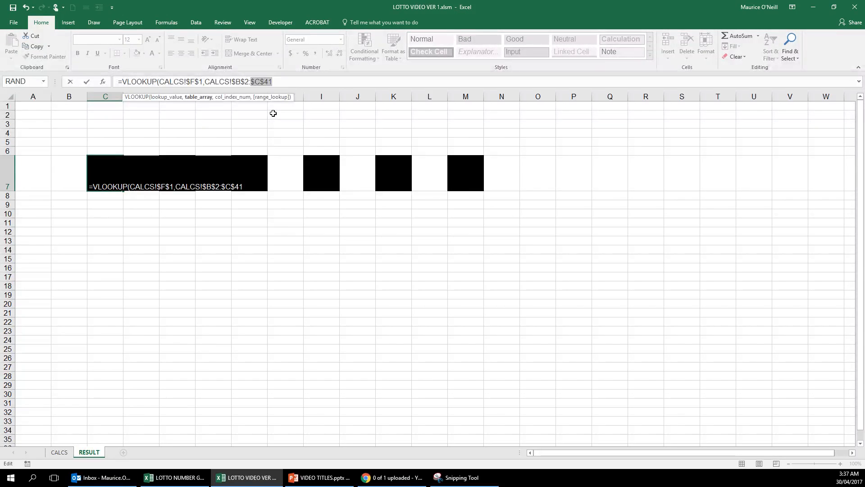
- Complete the C7 VLOOKUP formula with column index 2 and FALSE for an exact match, and enter it
left_click(273, 85)
type(",2")
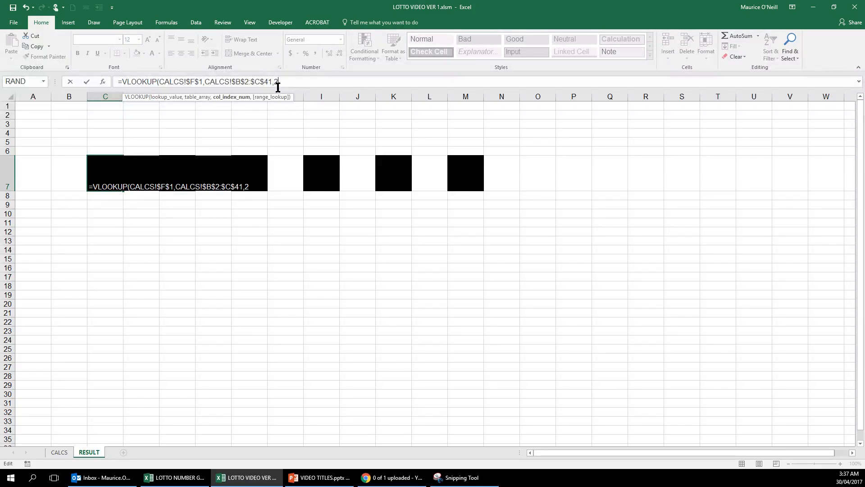
type(",")
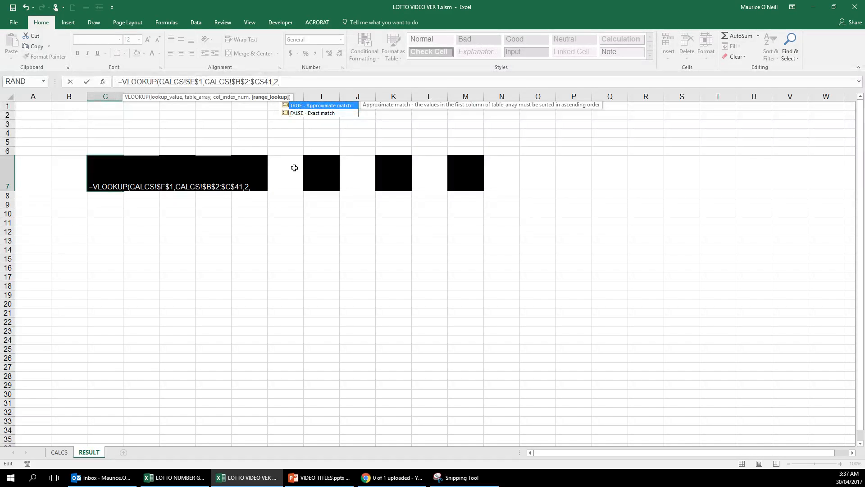
type("ALS")
key("BackSpace")
key("BackSpace")
key("BackSpace")
key("BackSpace")
type("FALSE")
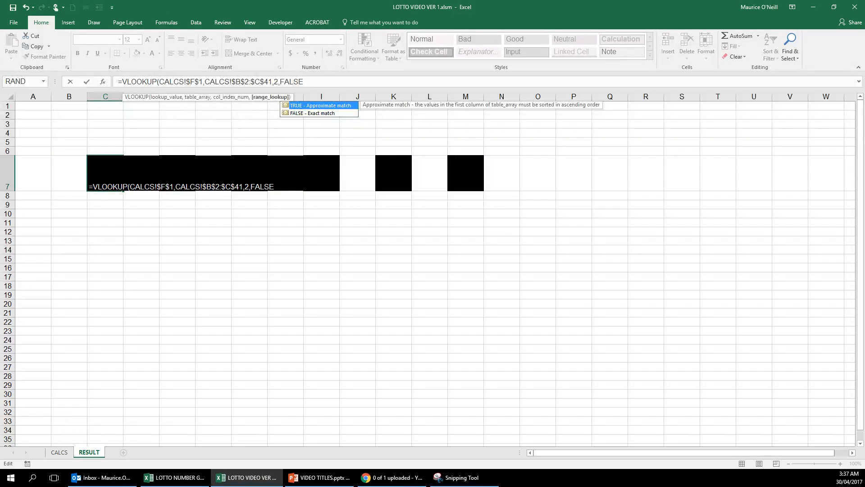
type(")")
key("Return")
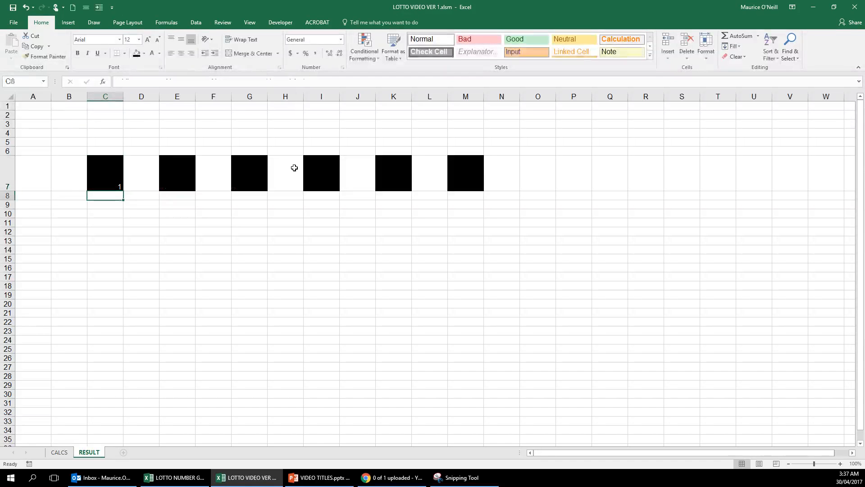
- Centre the number in cell C7 both vertically and horizontally
left_click(112, 178)
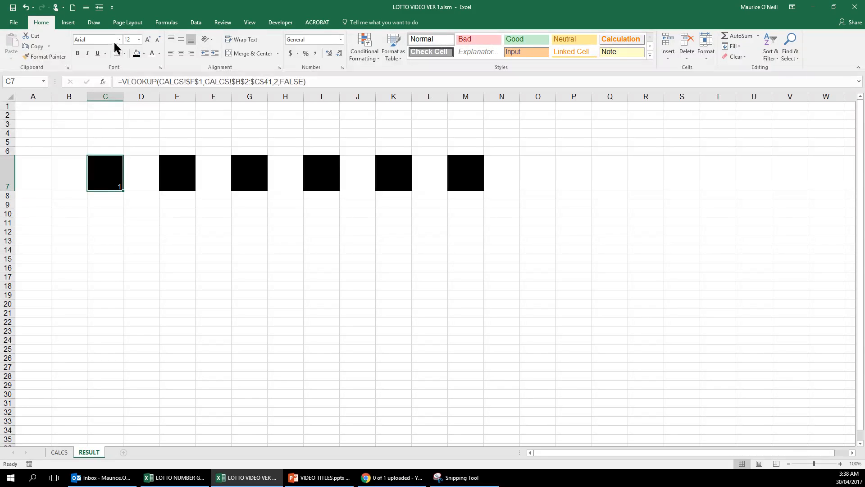
left_click(181, 39)
left_click(181, 53)
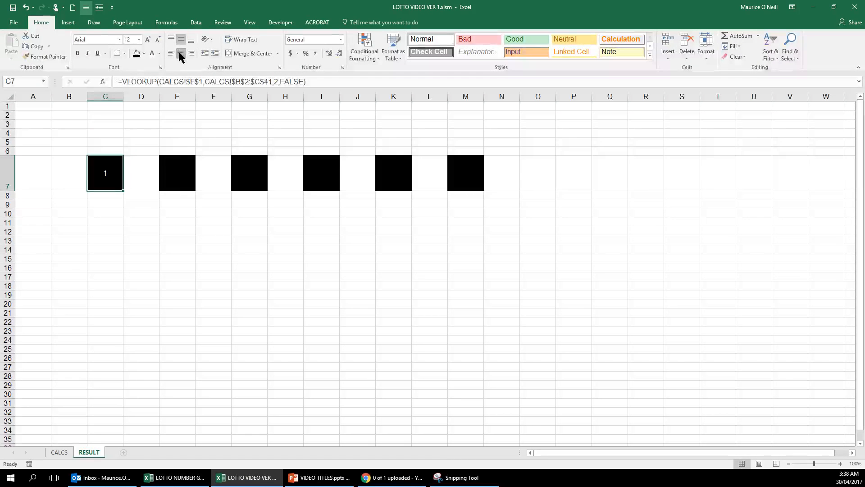
right_click(153, 131)
left_click(284, 255)
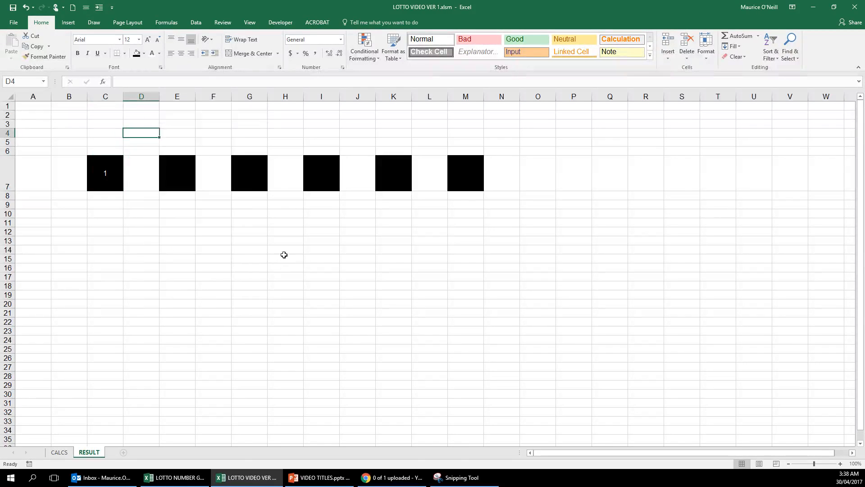
- Format the number in cell C7 as bold with font size 36
left_click(110, 181)
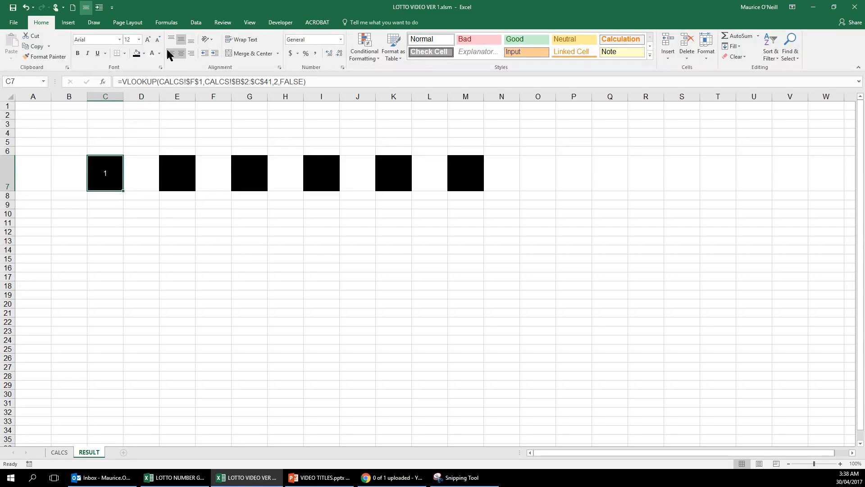
left_click(139, 39)
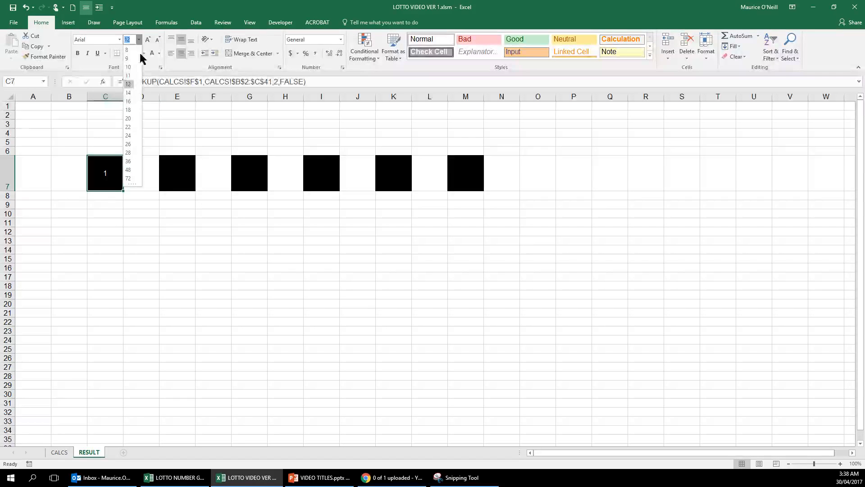
left_click(128, 135)
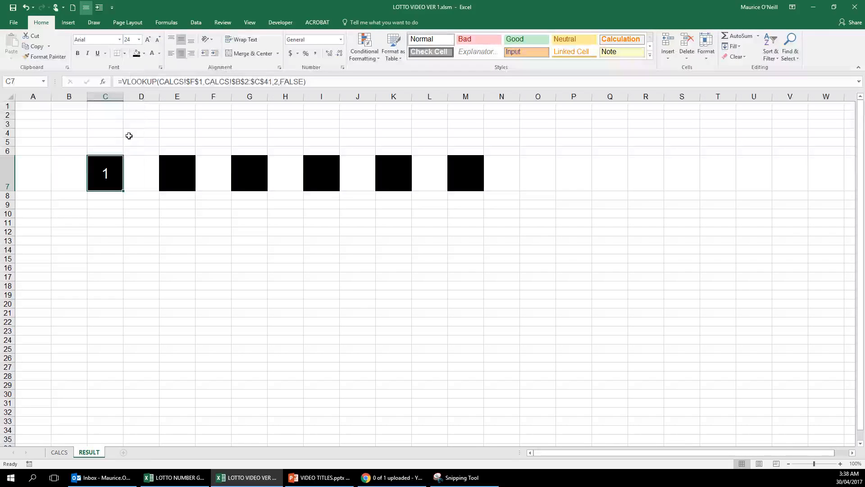
left_click(77, 55)
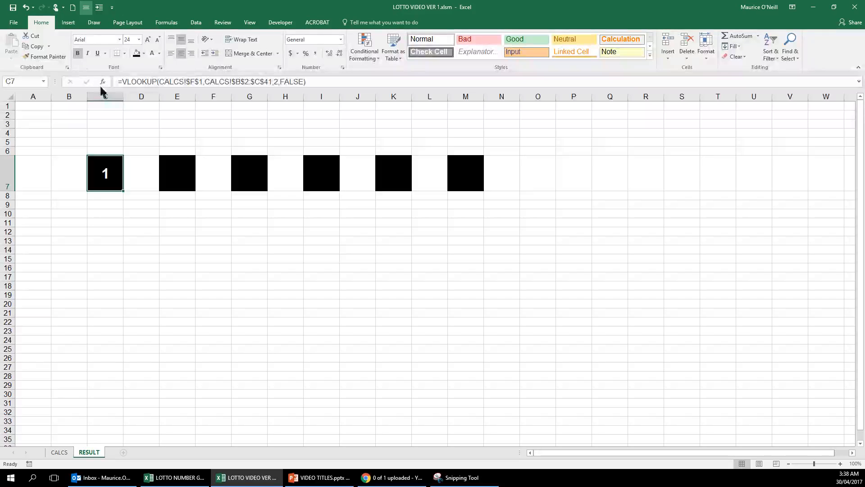
left_click(139, 39)
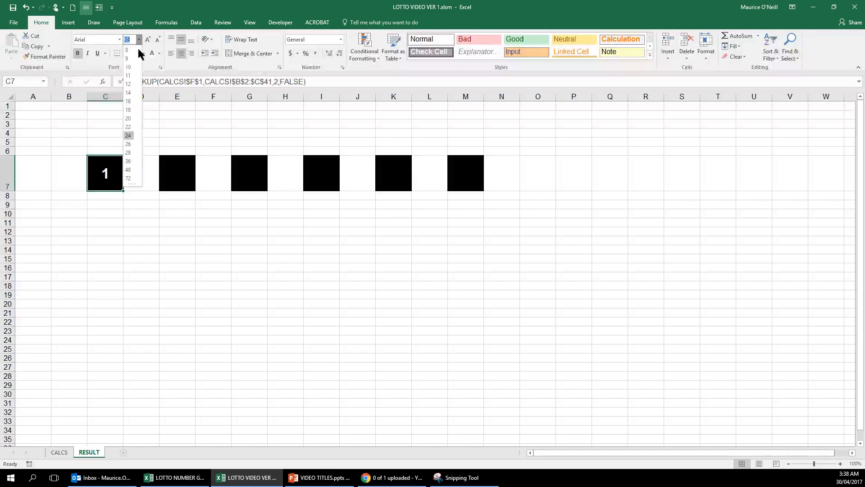
left_click(130, 161)
left_click(150, 258)
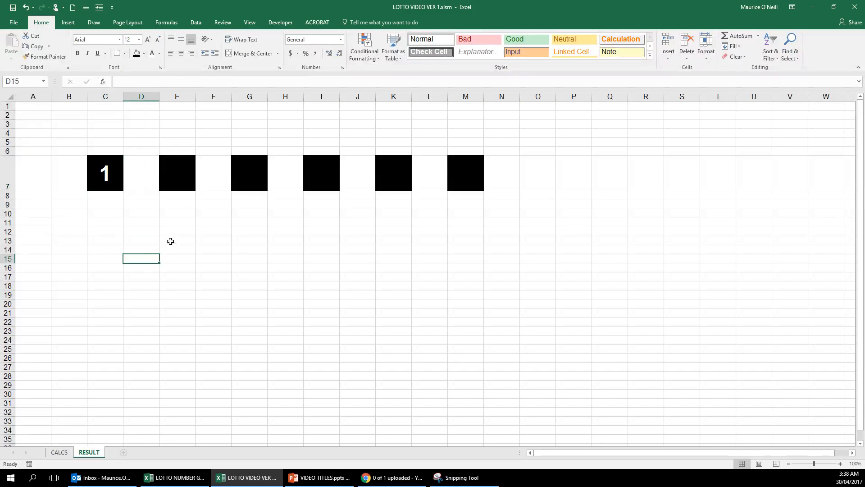
- Recalculate the C7 lookup, check the ranks and ball numbers on the CALCS sheet, and return to the RESULT sheet
left_click(101, 182)
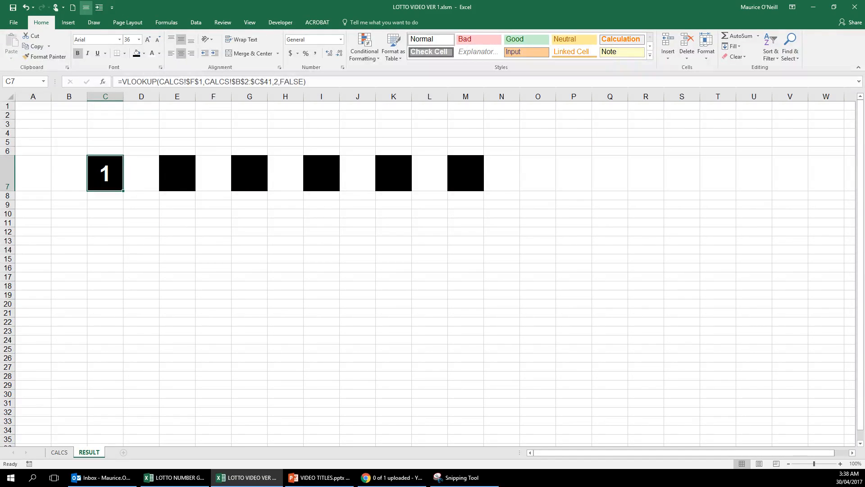
key("alt+F11")
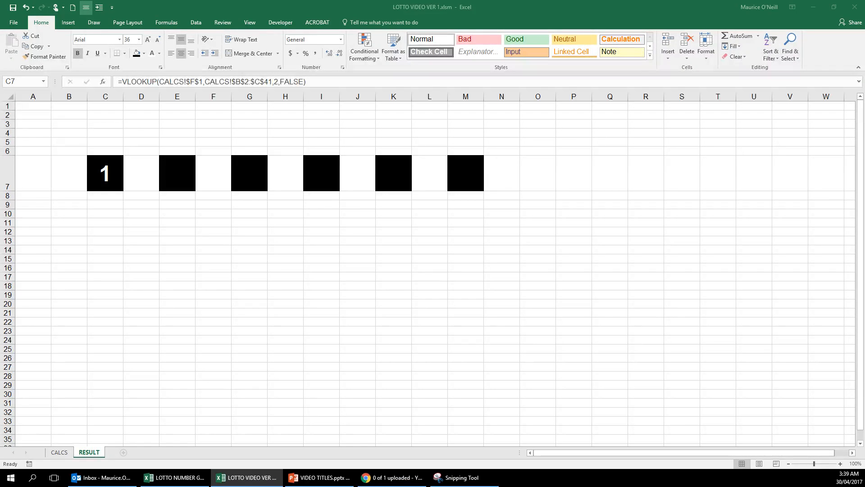
key("F2")
key("Return")
left_click(55, 454)
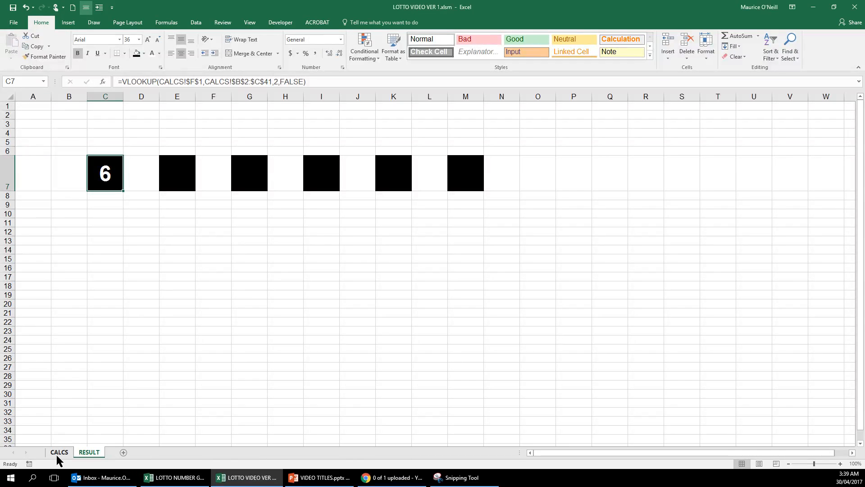
left_click(57, 453)
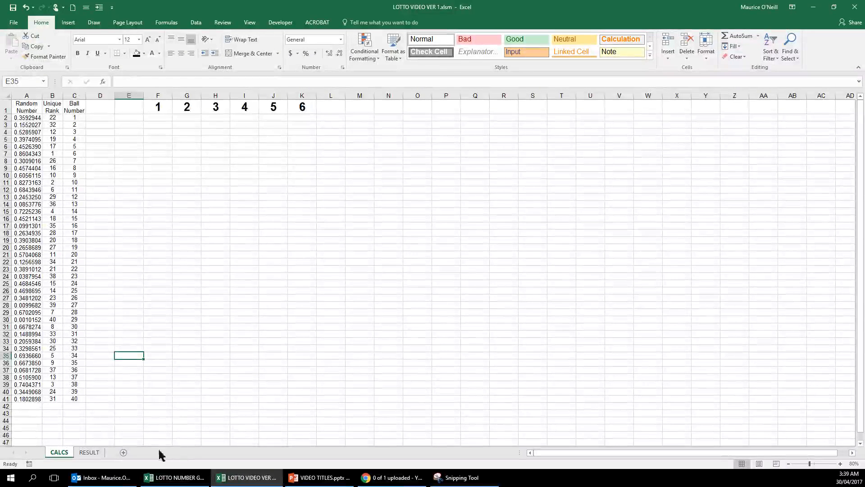
left_click(93, 453)
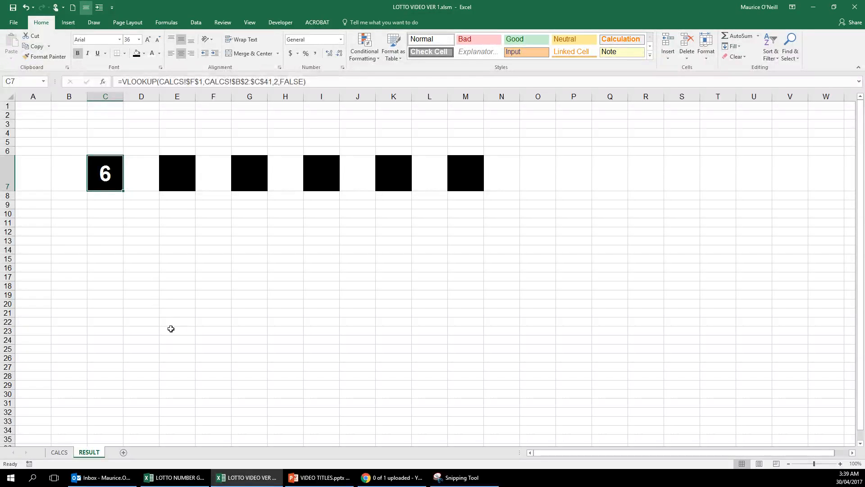
- Copy the formatted VLOOKUP formula from C7 into the second black cell, E7
key("ctrl+c")
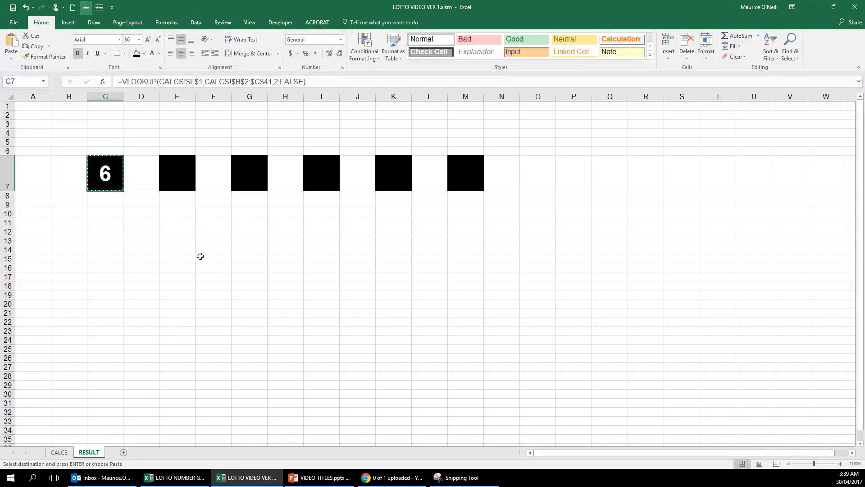
left_click(180, 181)
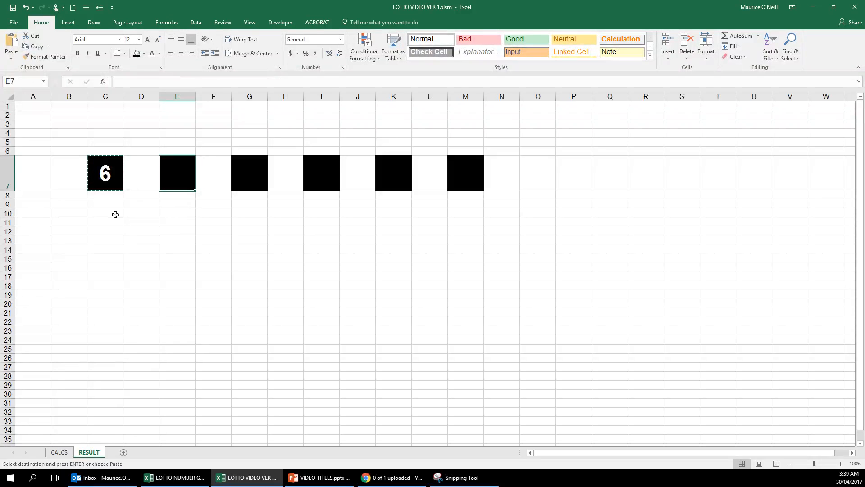
left_click(115, 180)
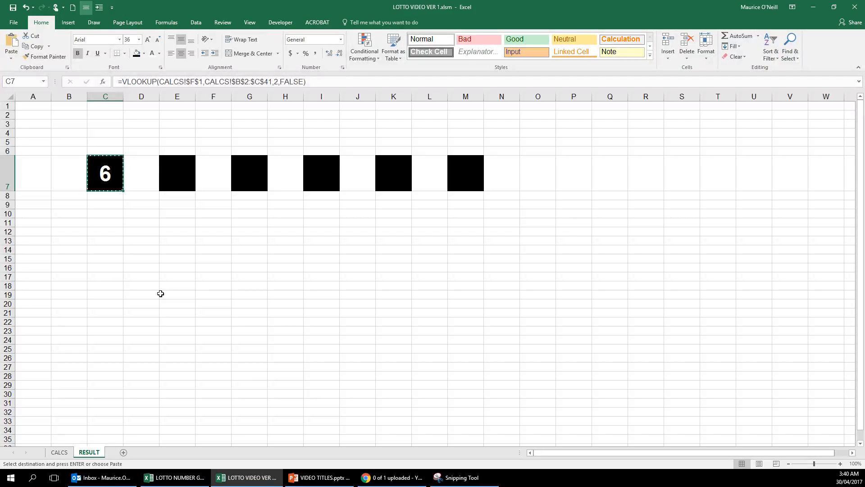
key("ctrl+v")
key("Right")
key("Right")
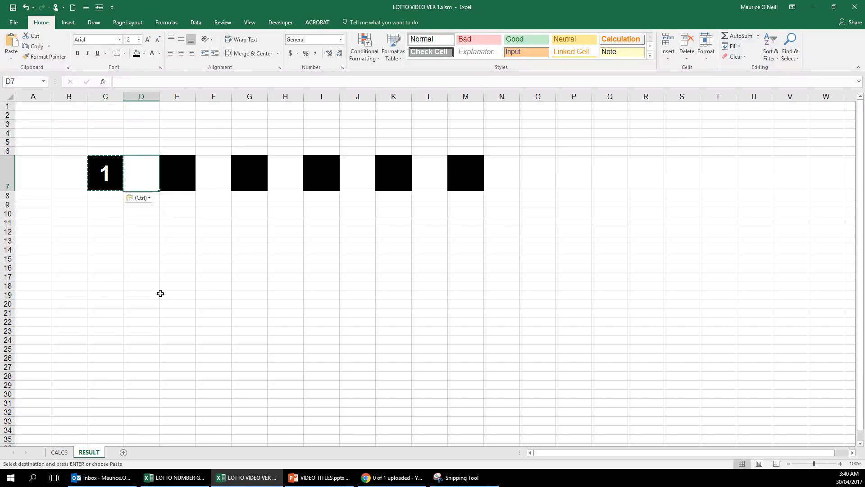
key("Return")
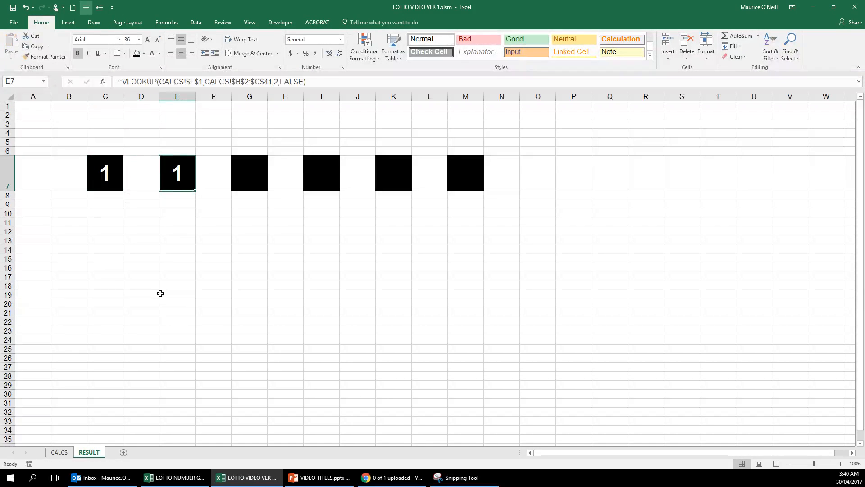
- Copy the C7 formula and formatting into the third black cell, G7
key("Right")
key("Right")
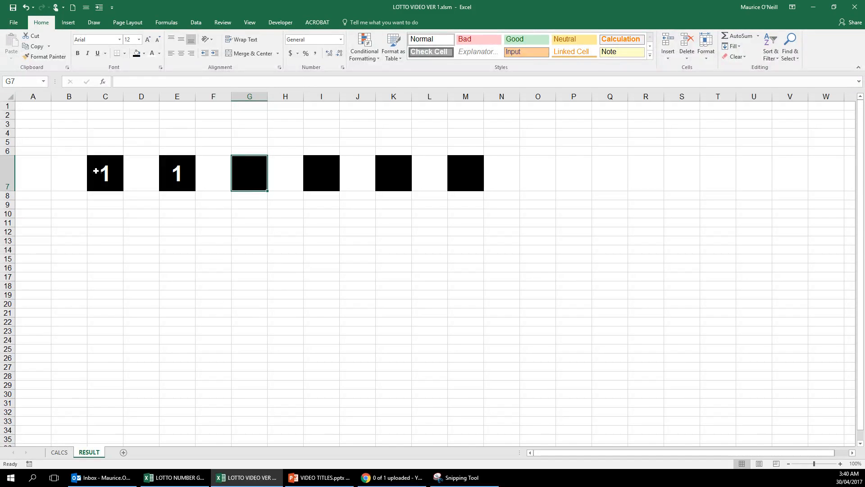
left_click(99, 175)
key("ctrl+c")
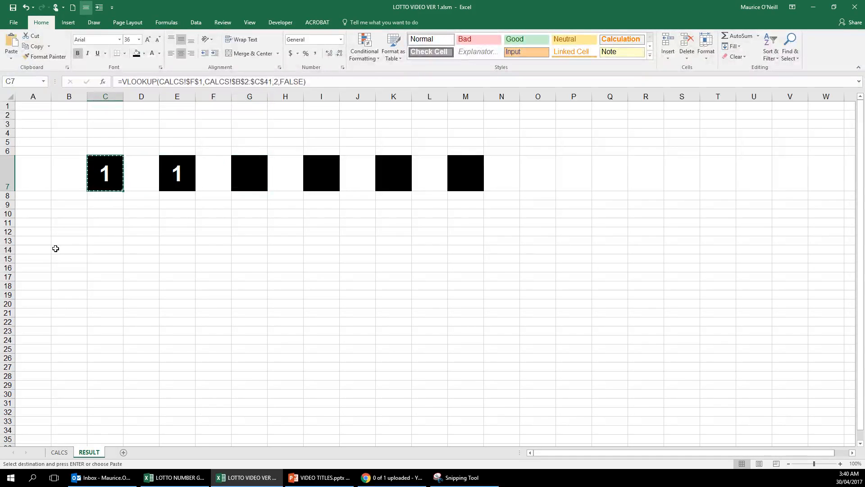
key("Right")
key("Right")
key("Right")
key("Right")
key("ctrl+v")
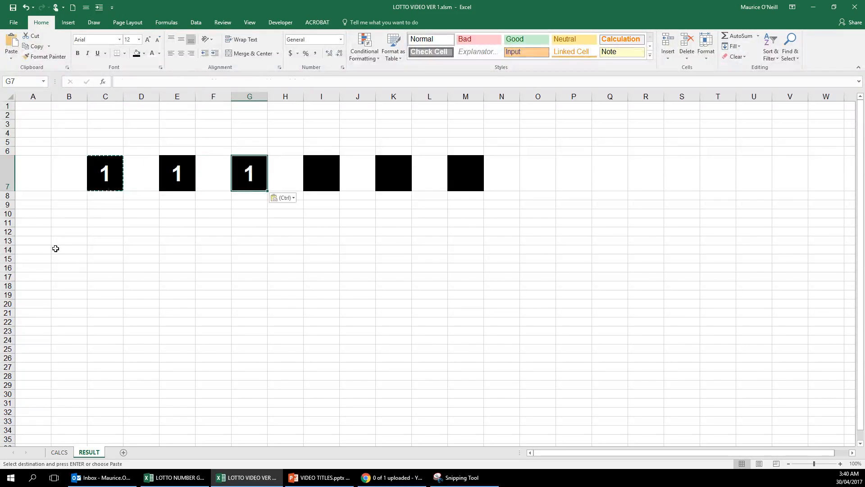
- Paste the copied C7 formula into the remaining black cells I7, K7 and M7
left_click(328, 176)
key("ctrl+v")
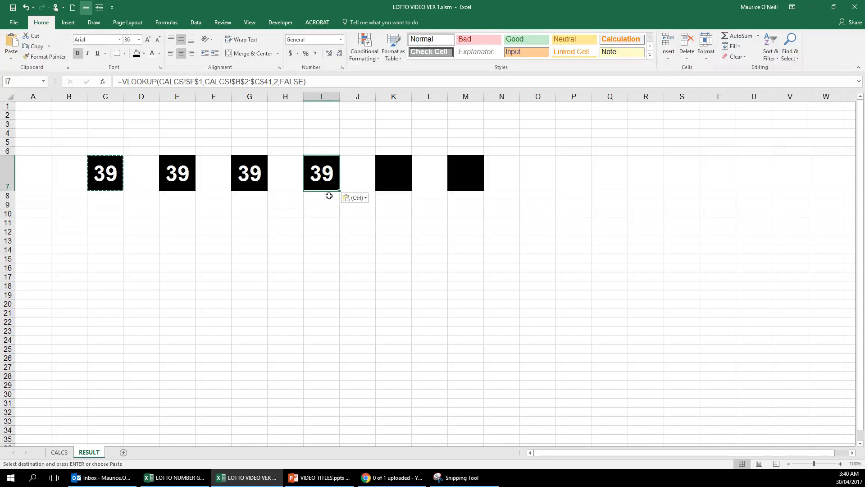
left_click(389, 174)
key("ctrl+v")
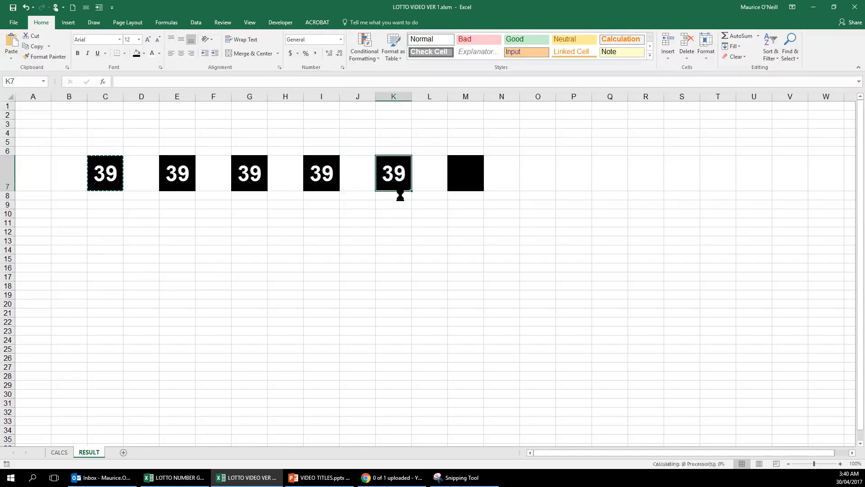
left_click(462, 174)
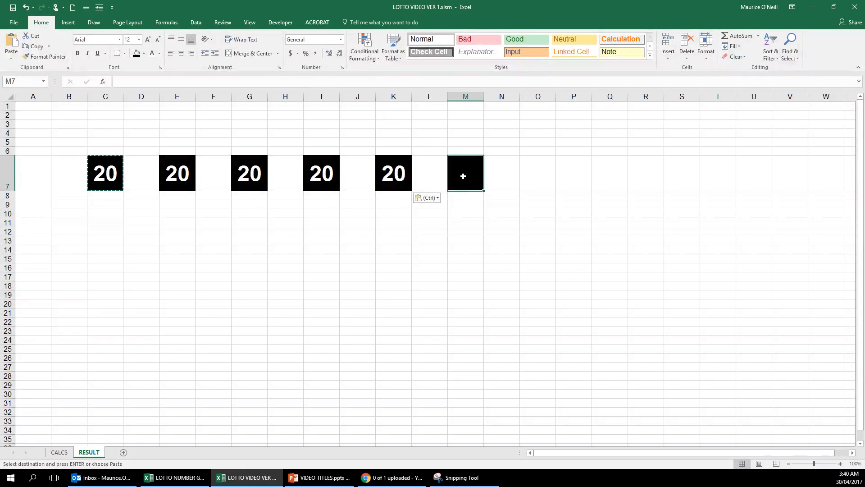
key("ctrl+v")
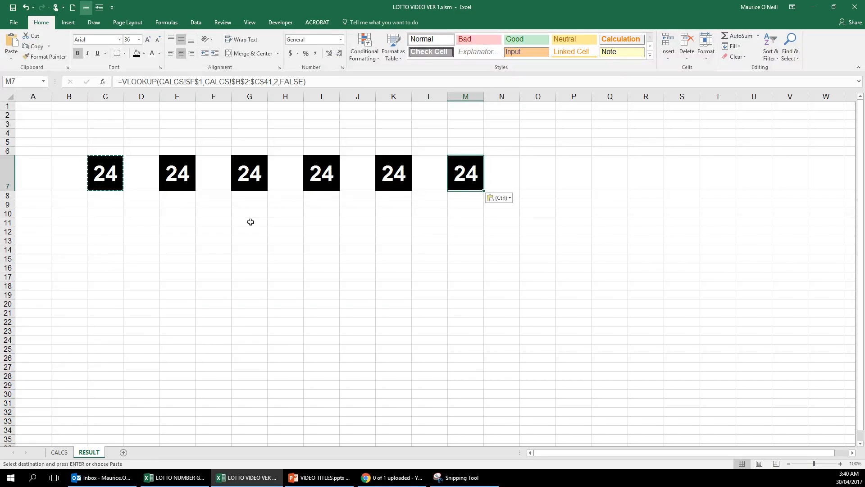
- Change the lookup value in E7's VLOOKUP formula to CALCS!$H$1
left_click(183, 178)
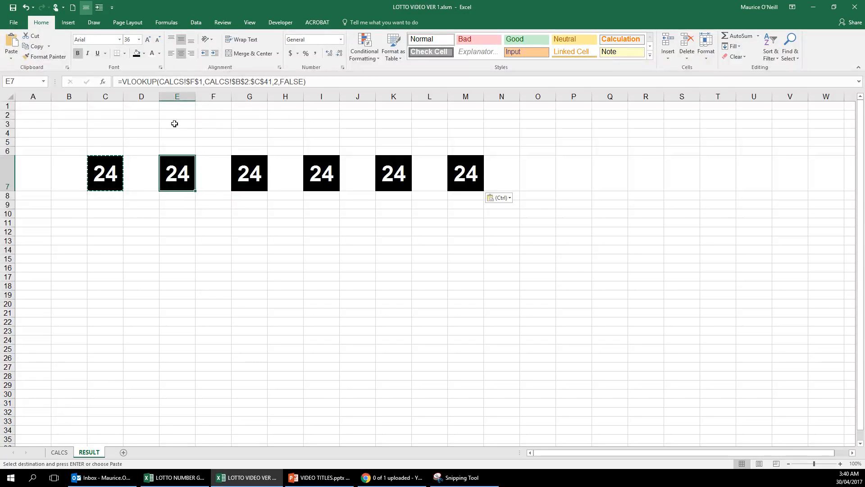
left_click(98, 172)
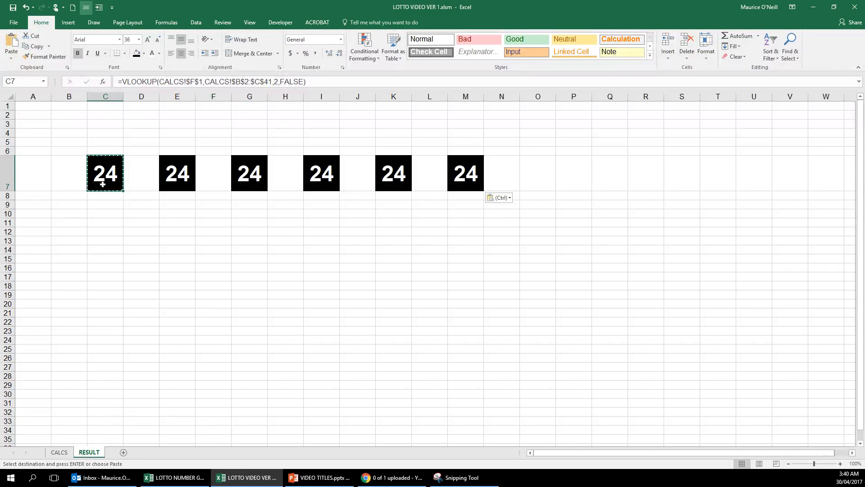
key("Right")
key("Right")
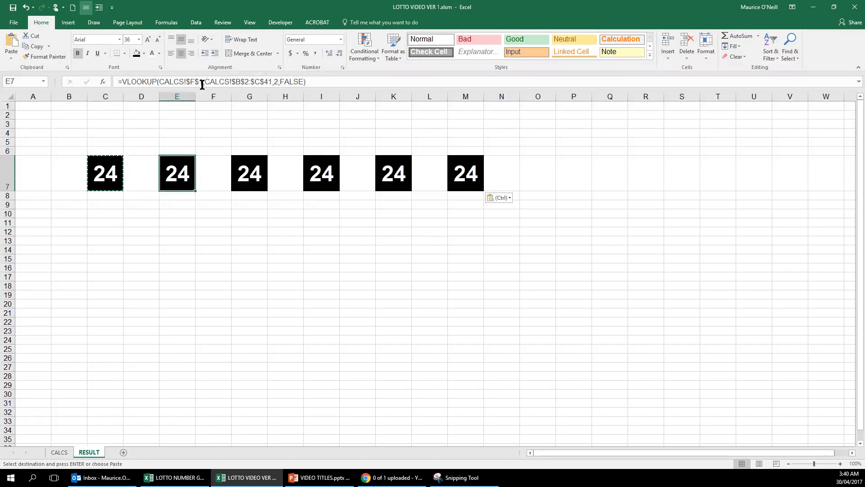
left_click(195, 81)
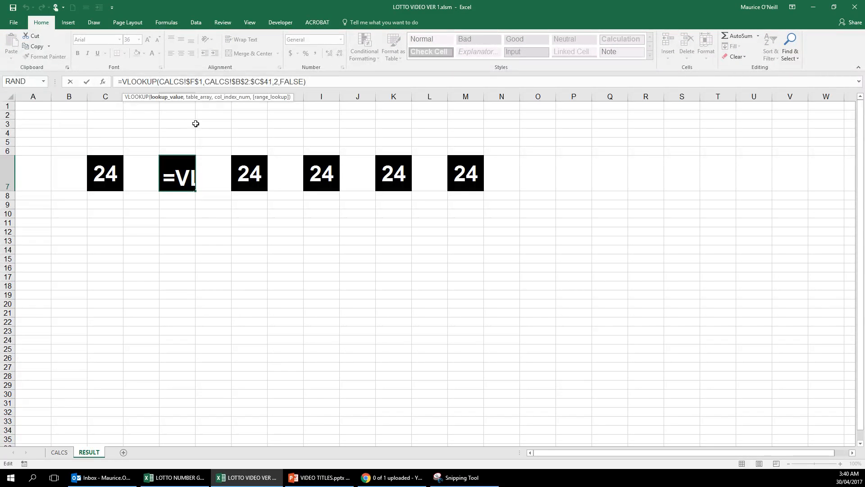
key("BackSpace")
type("H")
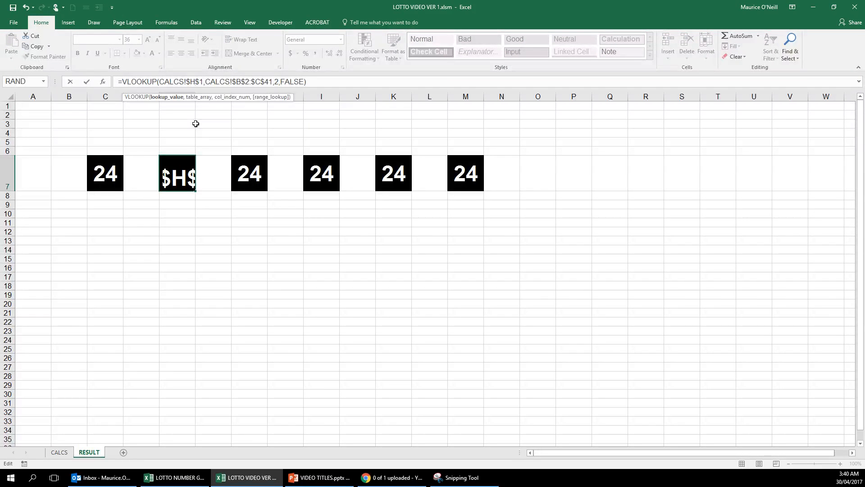
key("Return")
left_click(238, 240)
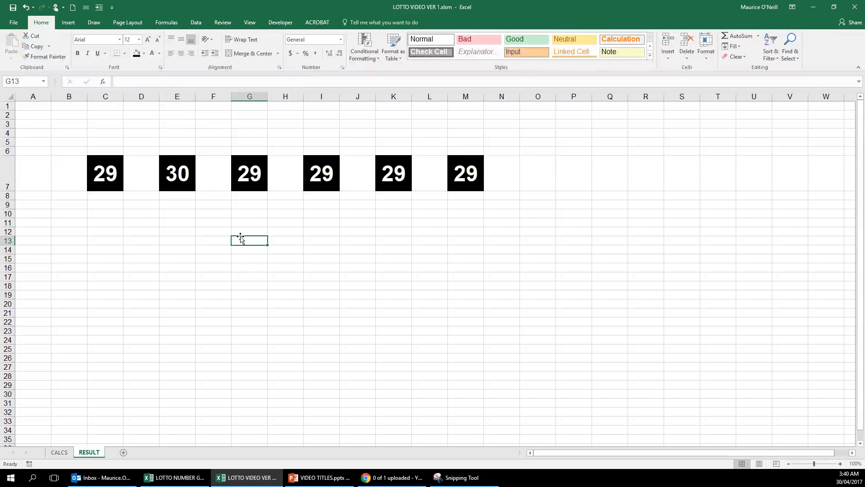
- Change the lookup value in G7's VLOOKUP formula to CALCS!$J$1
left_click(256, 189)
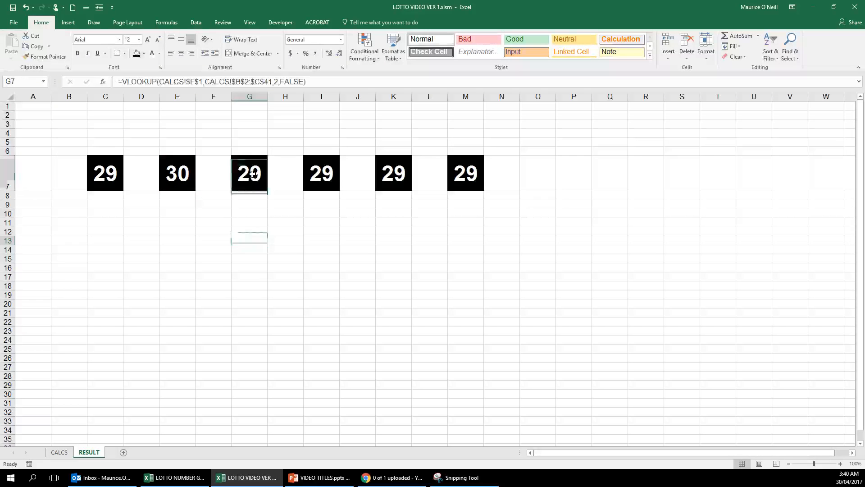
left_click(195, 83)
key("BackSpace")
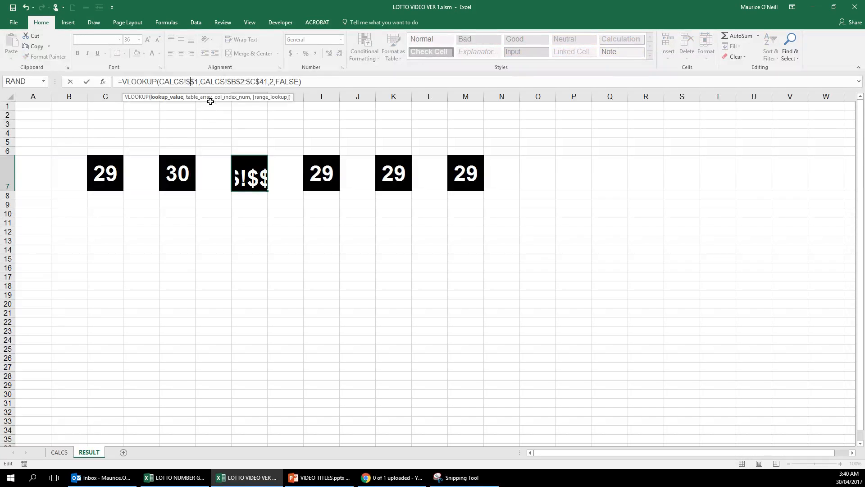
type("J")
left_click(292, 247)
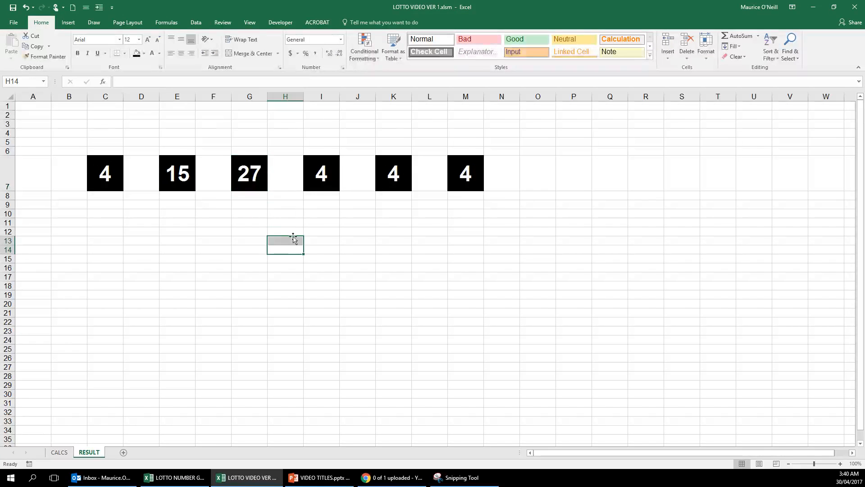
- Change the lookup value in I7's VLOOKUP formula to CALCS!$L$1
left_click(318, 177)
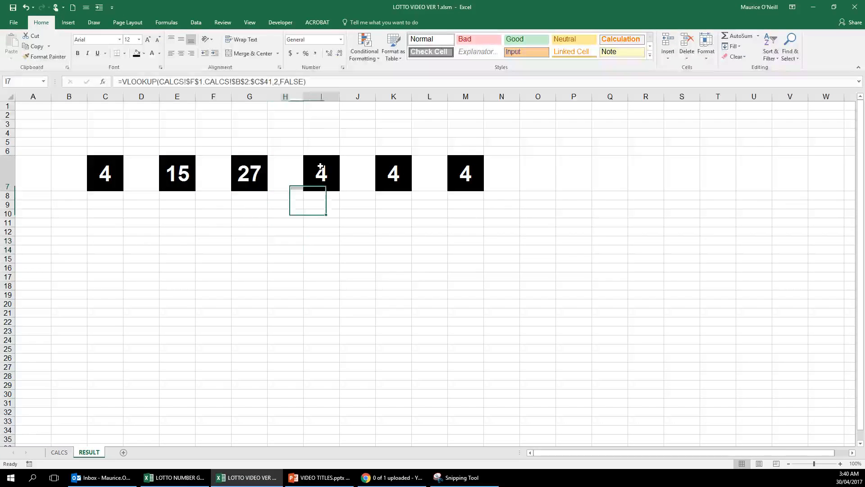
left_click(195, 81)
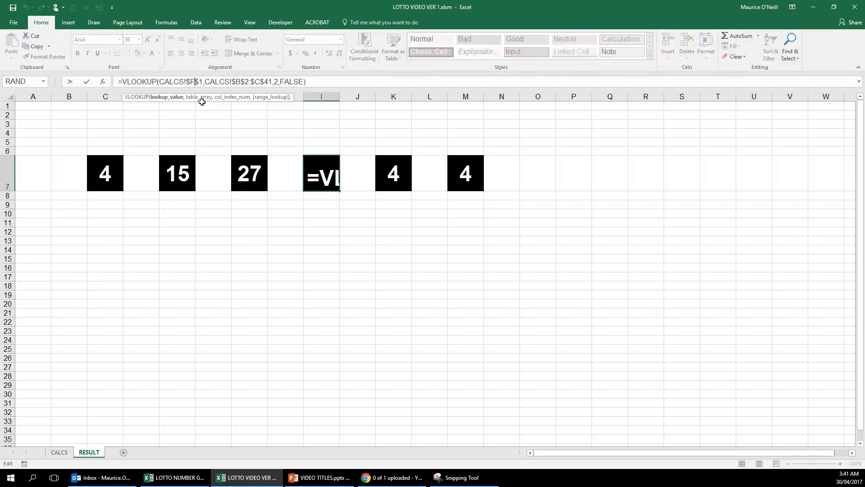
key("BackSpace")
type("L")
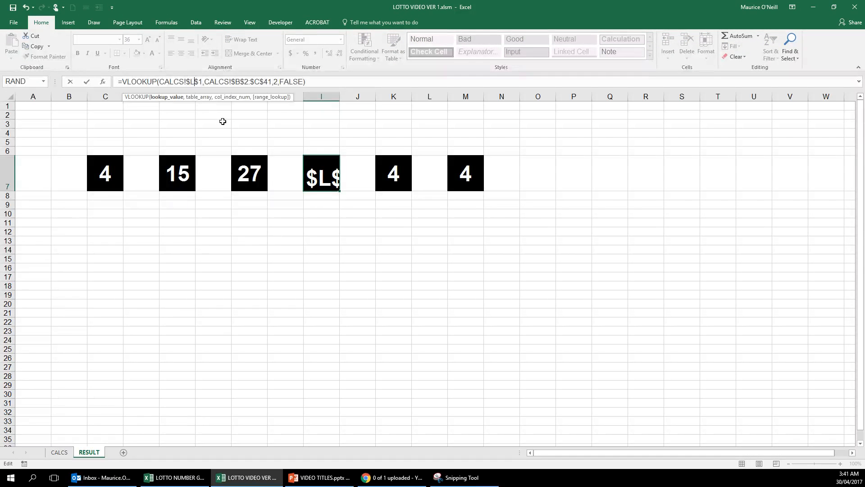
left_click(346, 236)
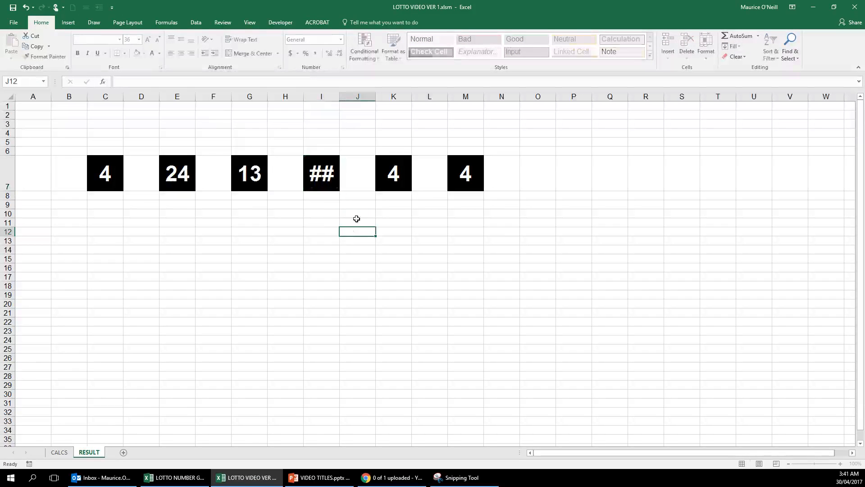
- Re-enter column L in the lookup reference of I7's VLOOKUP formula, keeping CALCS!$L$1
left_click(318, 175)
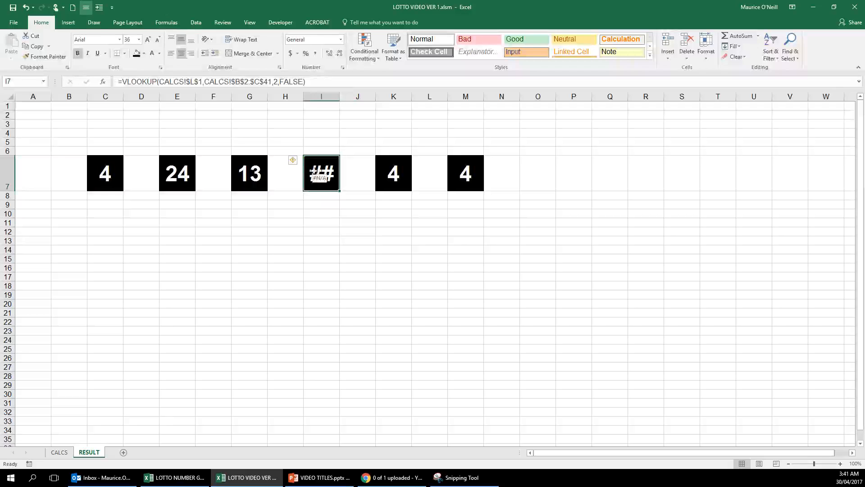
left_click(193, 82)
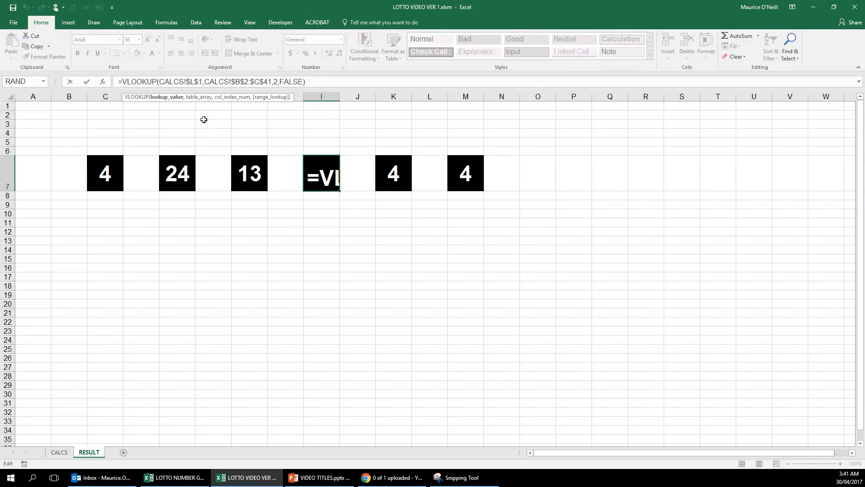
key("BackSpace")
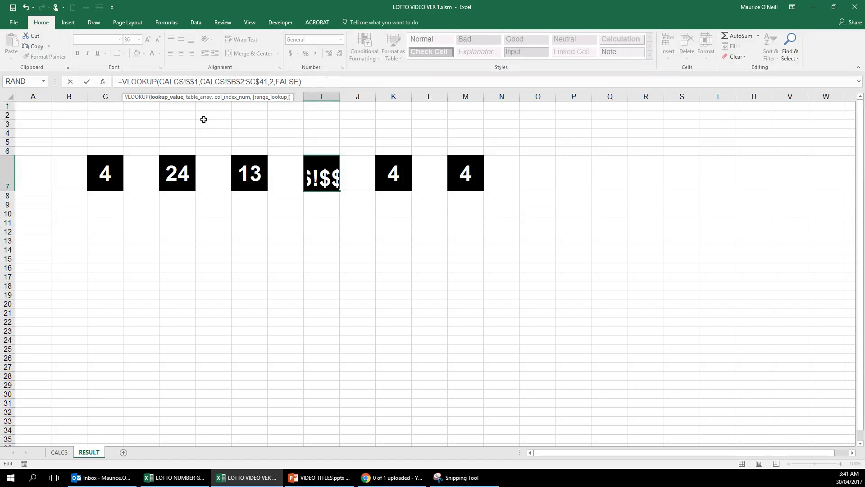
type("L")
key("Return")
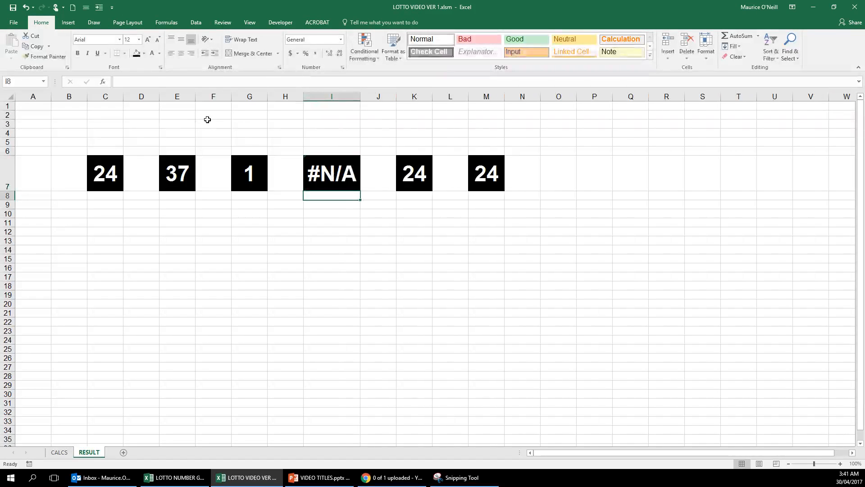
- Compare the G7 and I7 formulas, and replace I7 with a copy of G7
left_click(242, 186)
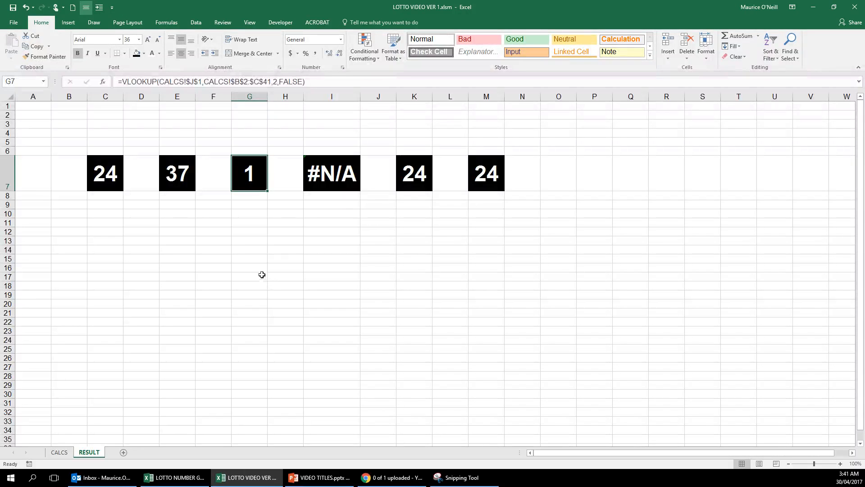
left_click(334, 185)
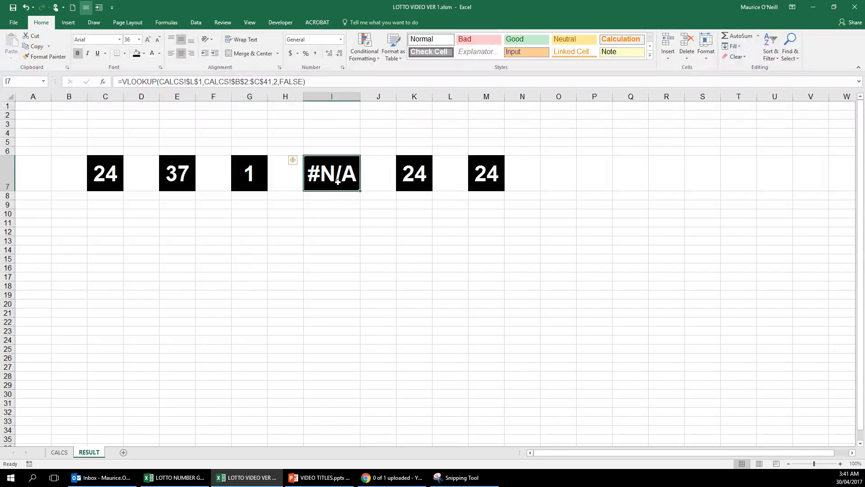
left_click(259, 174)
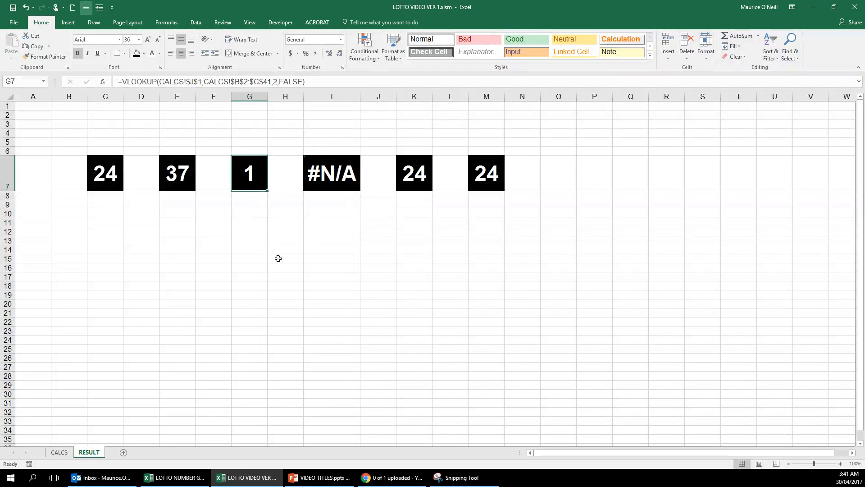
key("ctrl+c")
key("Right")
key("Right")
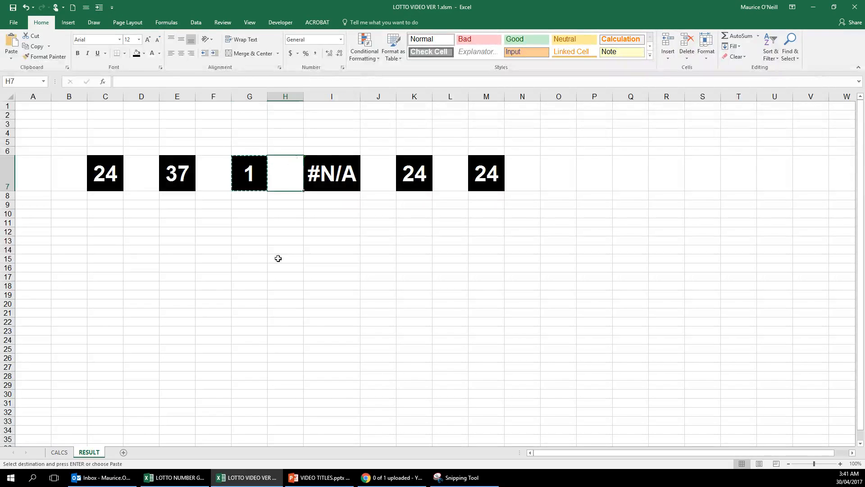
key("Return")
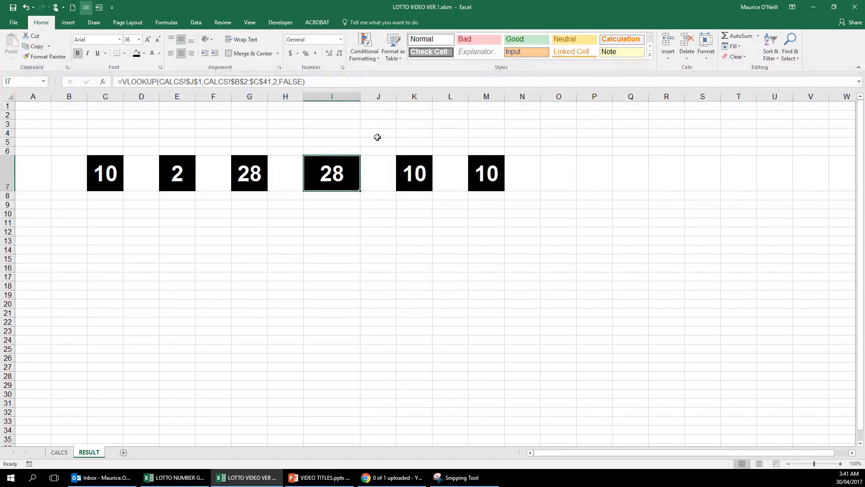
- Change the lookup value in the pasted I7 formula to CALCS!$L$1 and reselect the cell
double_click(332, 174)
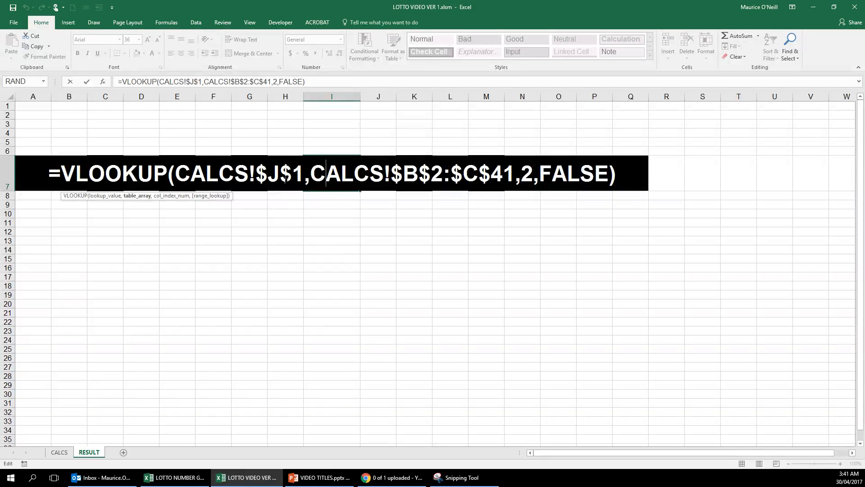
left_click(281, 173)
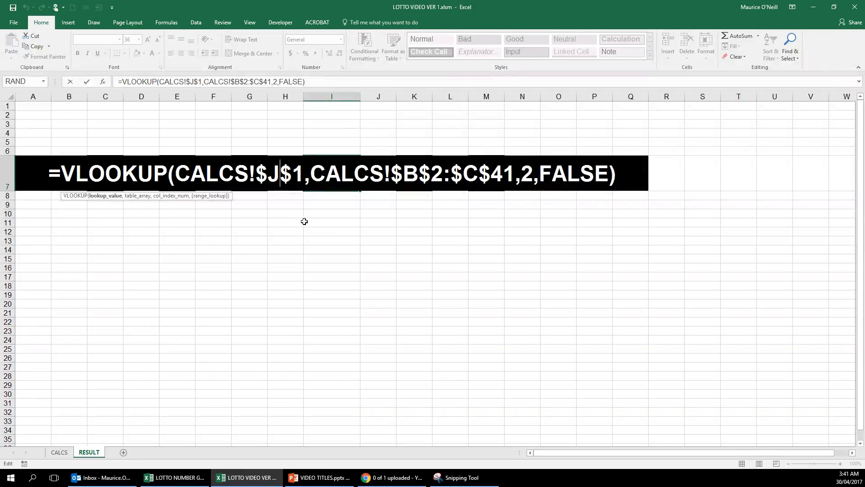
key("BackSpace")
type("L")
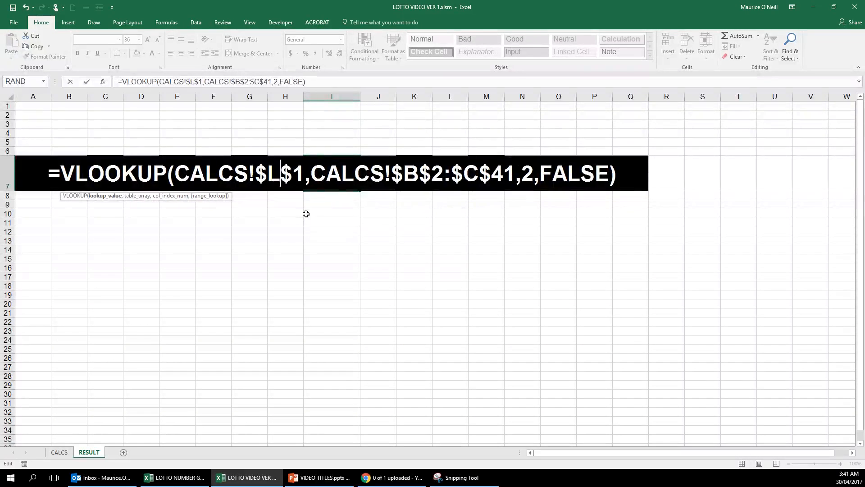
key("Return")
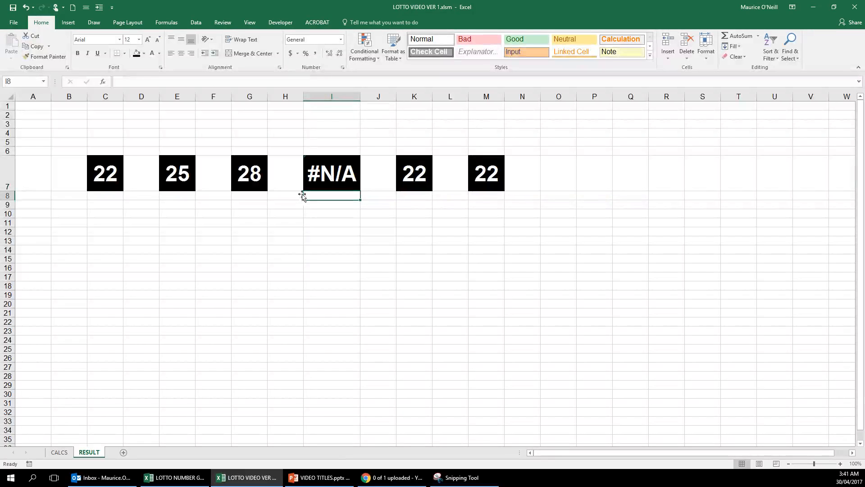
left_click(334, 173)
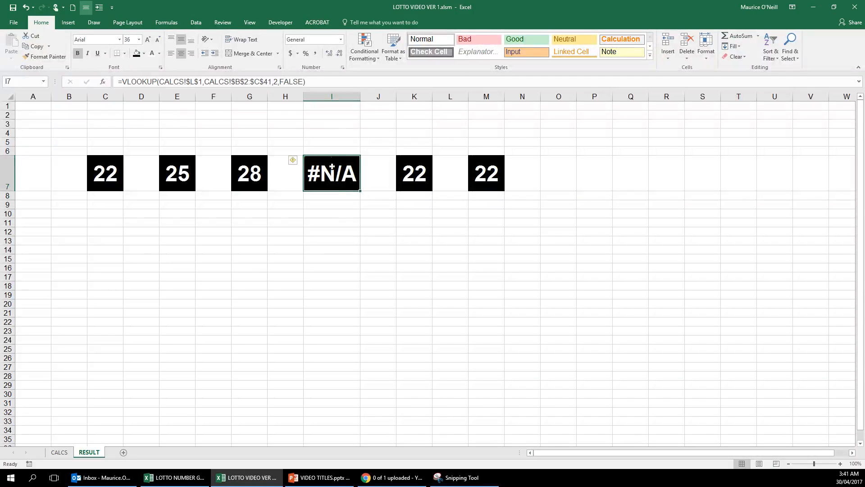
- Compare K7's lookup reference with the cells holding the numbers 1 to 6 in row 1 of CALCS
left_click(415, 178)
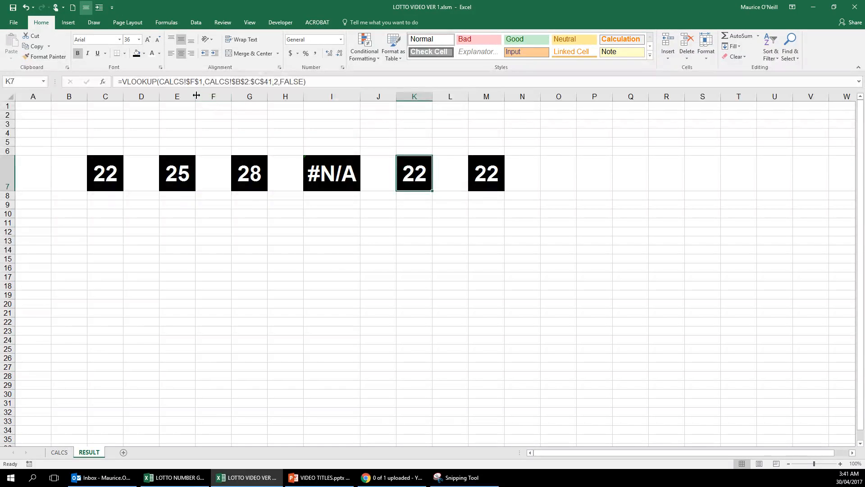
left_click(60, 452)
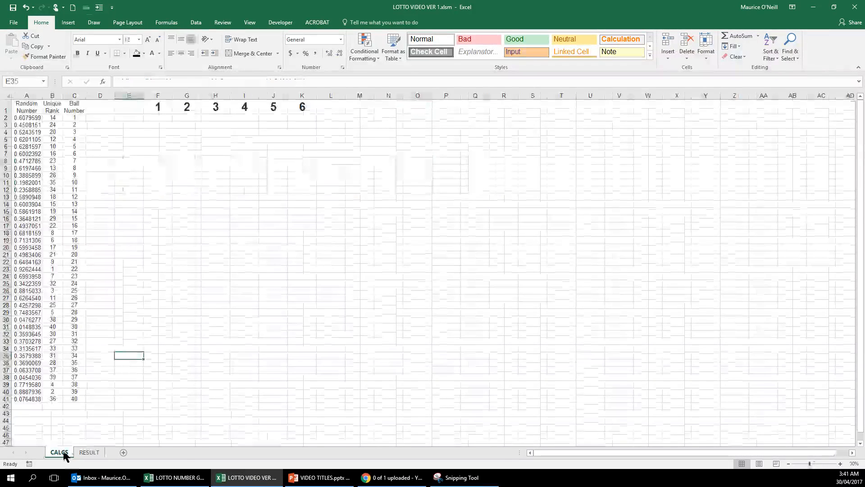
left_click(160, 107)
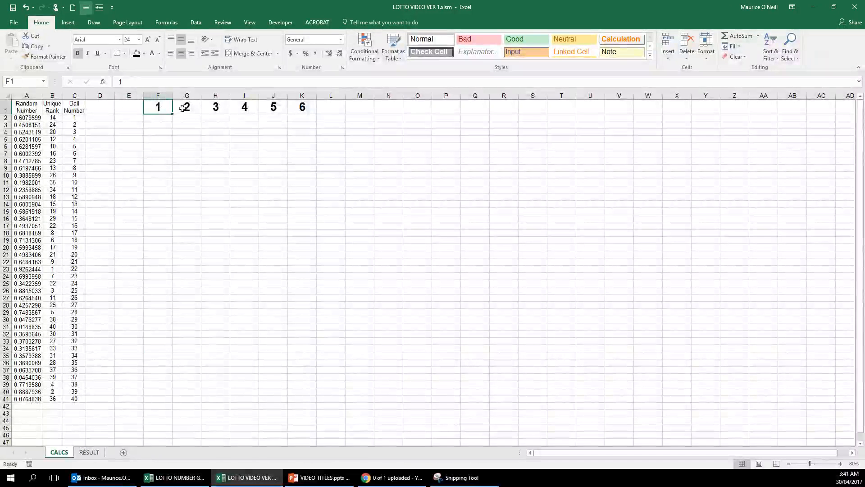
left_click(181, 106)
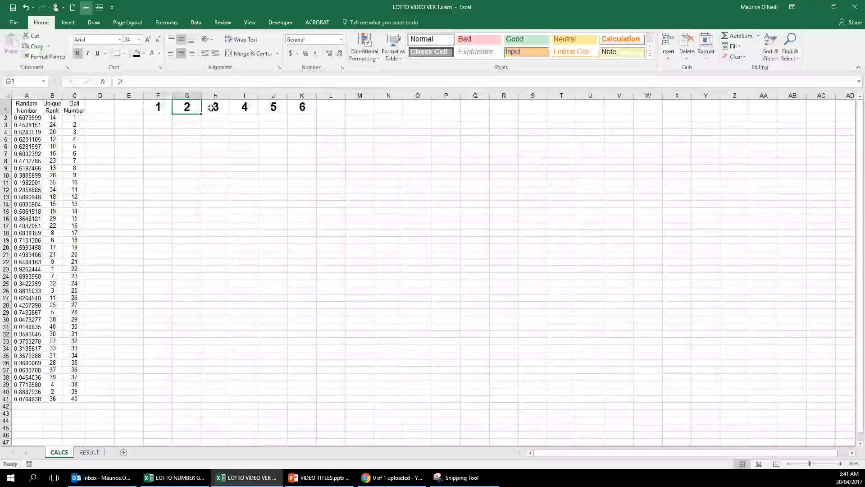
left_click(88, 452)
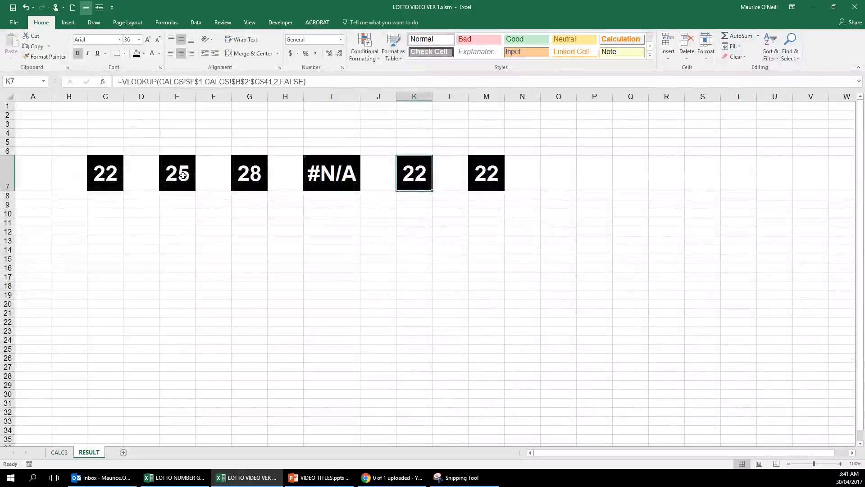
left_click(195, 81)
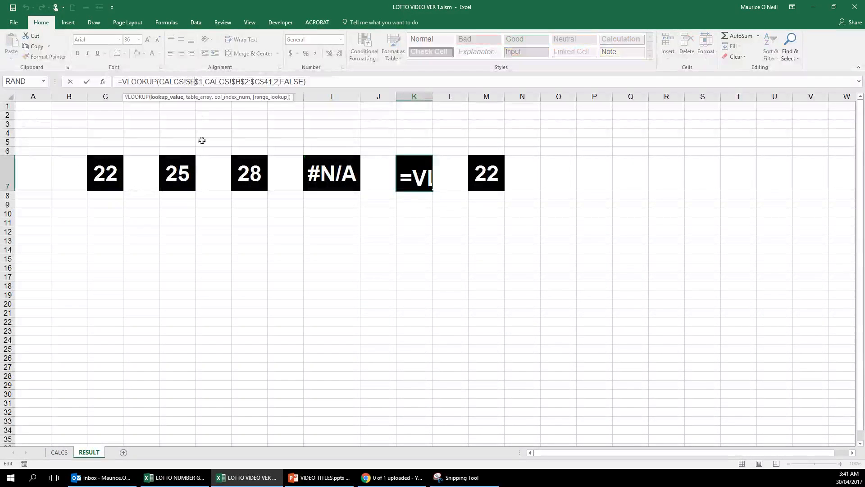
- Correct the lookup value in E7's VLOOKUP formula to CALCS!$G$1
left_click(185, 171)
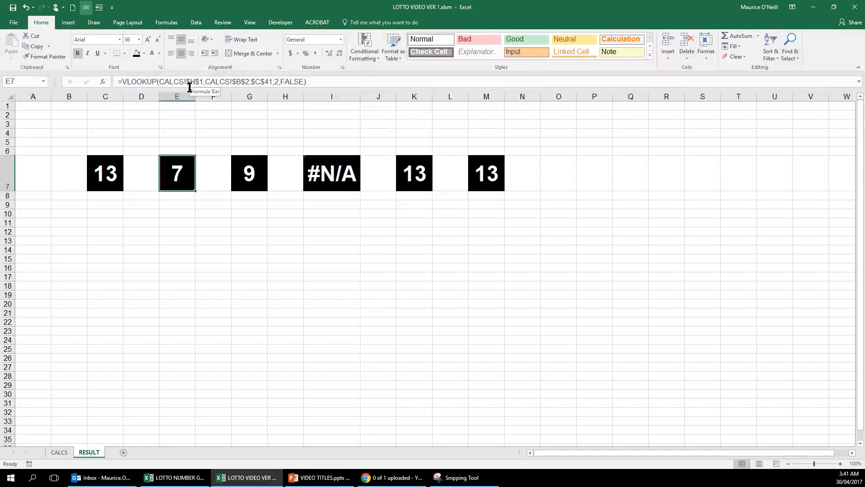
left_click(194, 82)
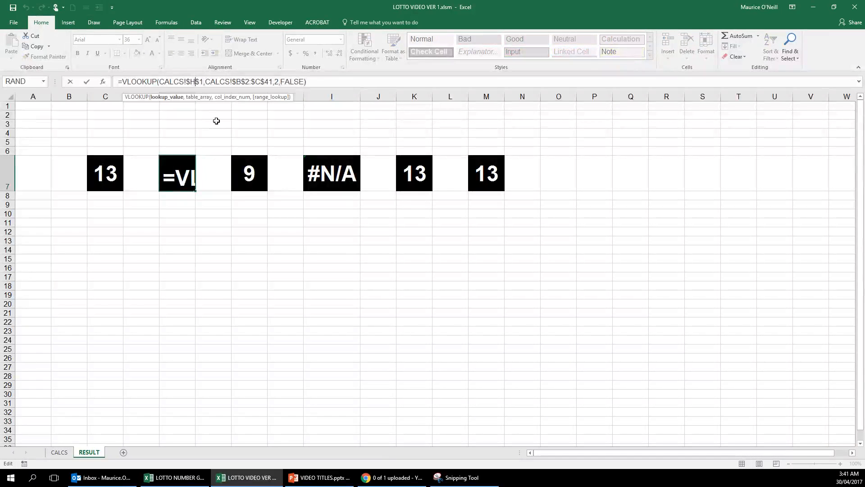
key("BackSpace")
type("G")
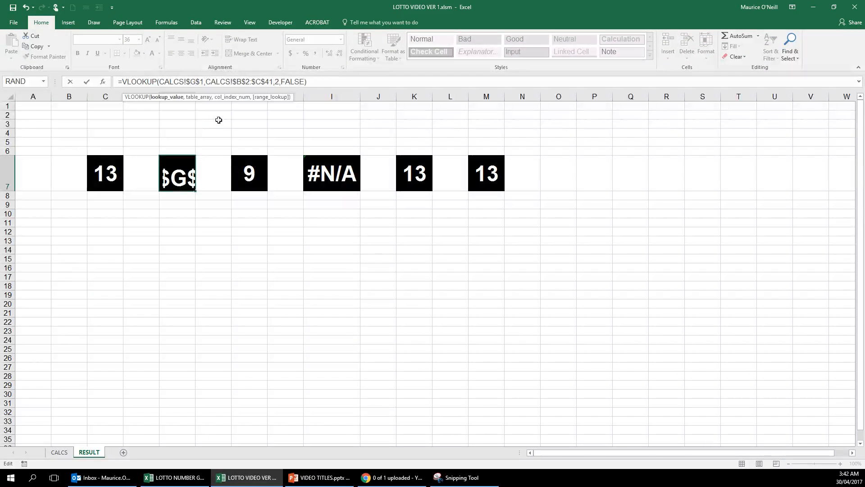
left_click(216, 222)
- Correct the lookup value in G7's VLOOKUP formula to CALCS!$H$1
left_click(253, 175)
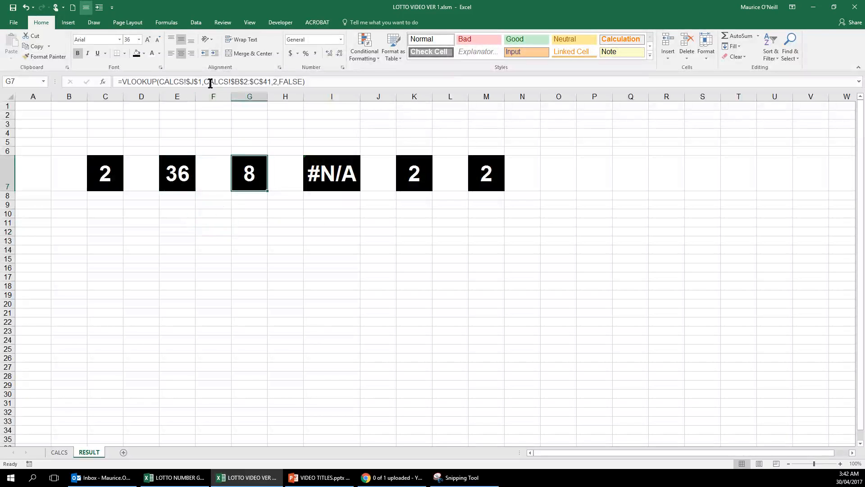
left_click(194, 82)
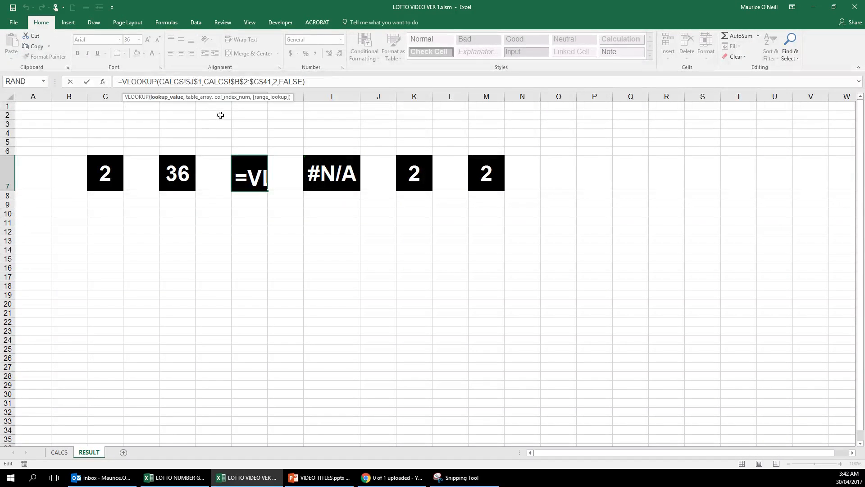
key("BackSpace")
type("H")
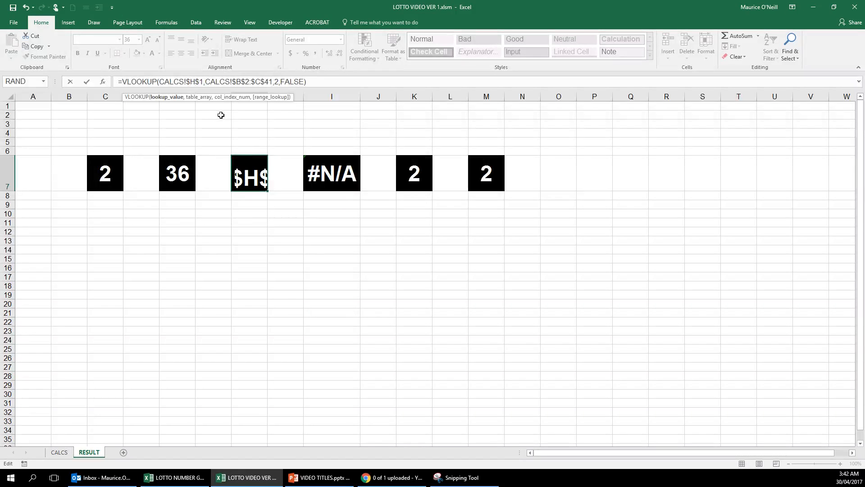
key("Return")
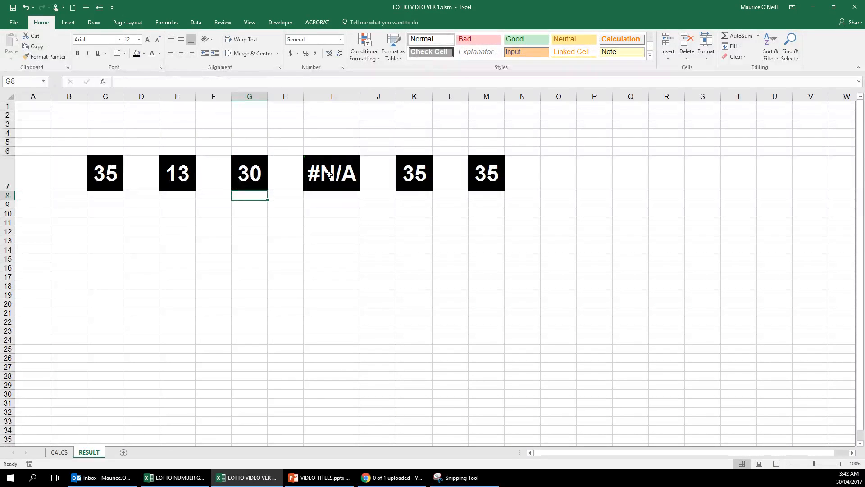
- Correct the lookup value in I7's VLOOKUP formula to CALCS!$I$1
left_click(329, 174)
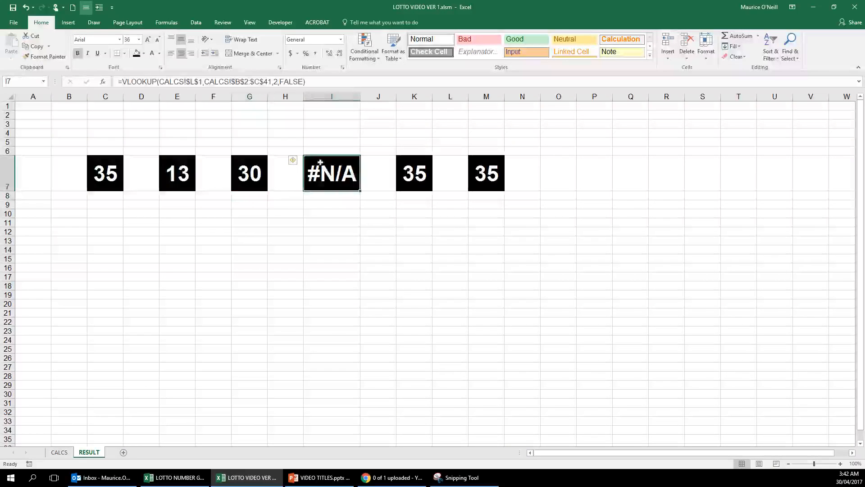
left_click(194, 82)
key("BackSpace")
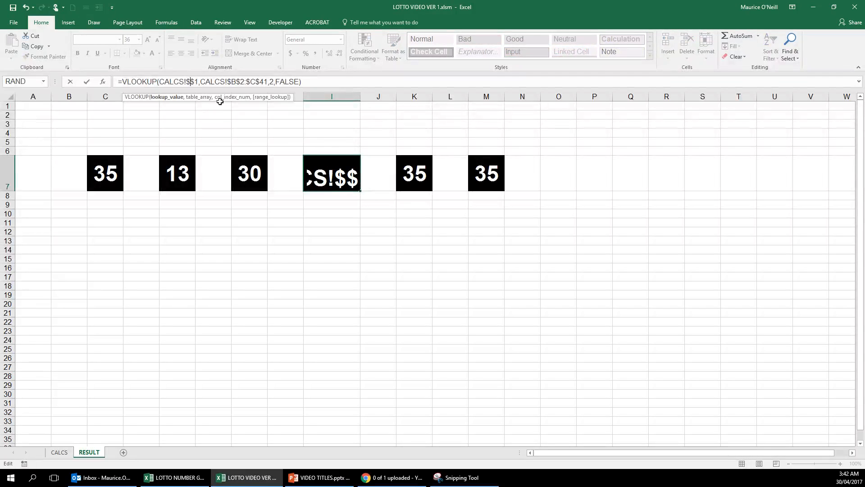
type("I")
key("Return")
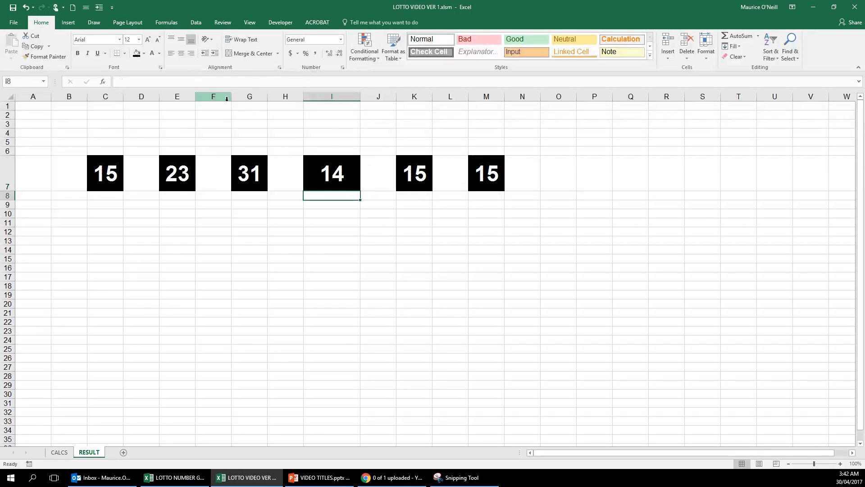
- Correct the lookup value in K7's VLOOKUP formula to CALCS!$J$1
left_click(422, 177)
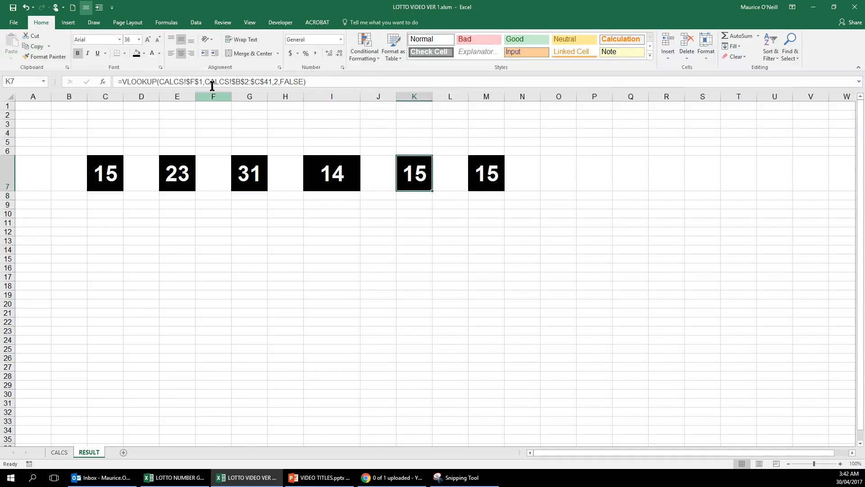
left_click(195, 82)
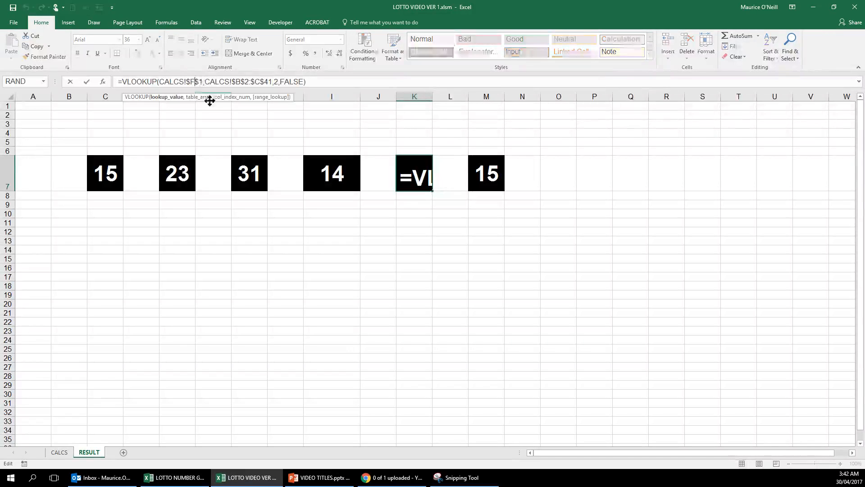
key("BackSpace")
type("J")
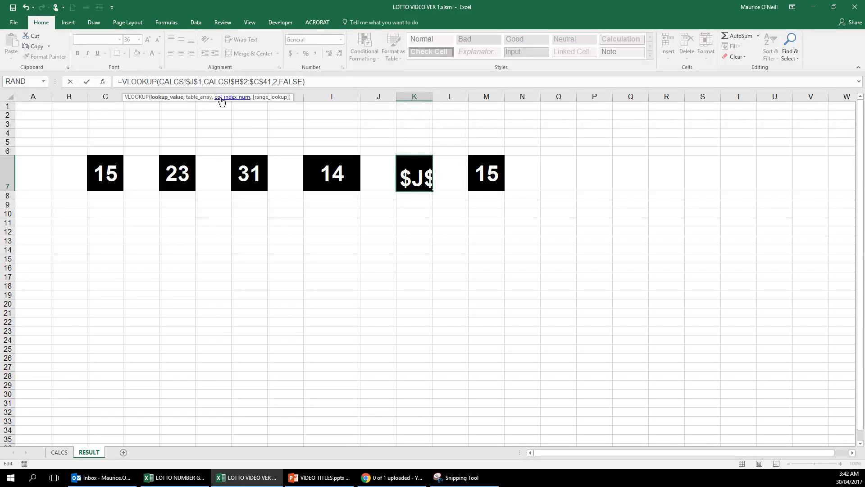
left_click(246, 132)
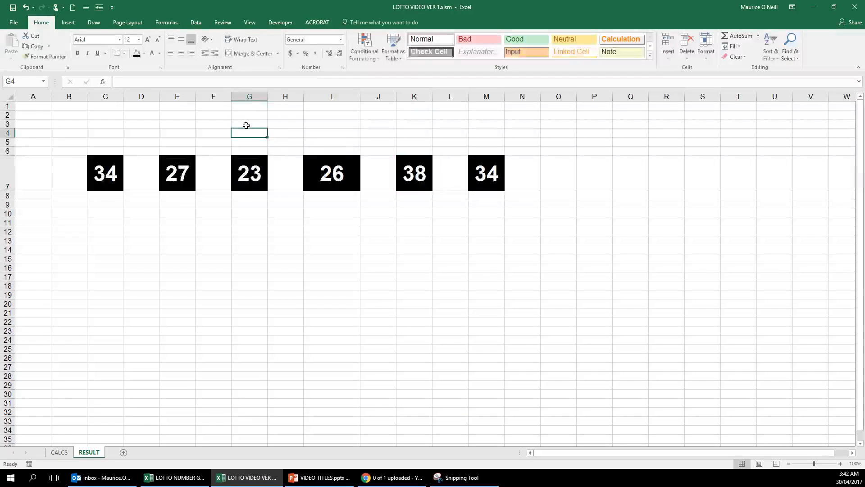
- Correct the lookup value in M7's VLOOKUP formula to CALCS!$K$1
left_click(485, 175)
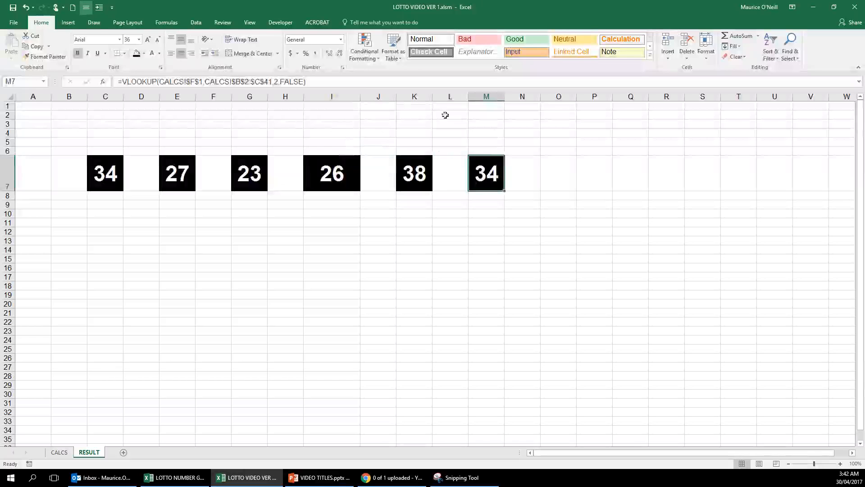
left_click(194, 81)
key("BackSpace")
type("K")
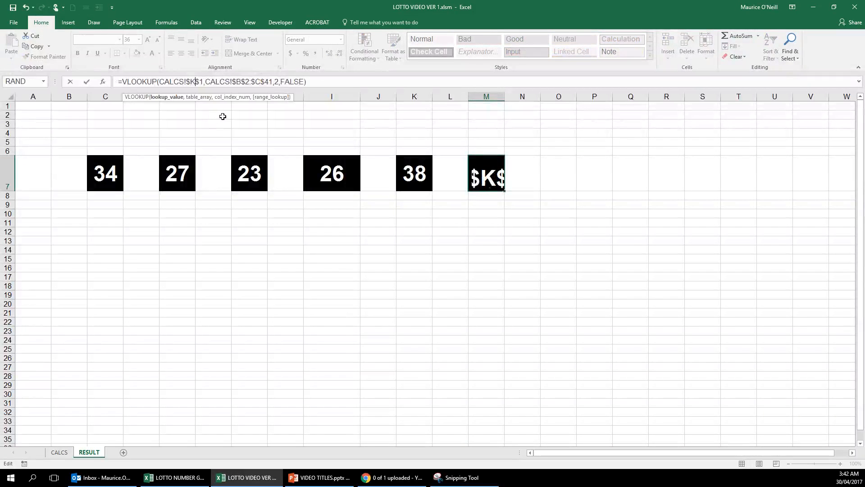
key("Return")
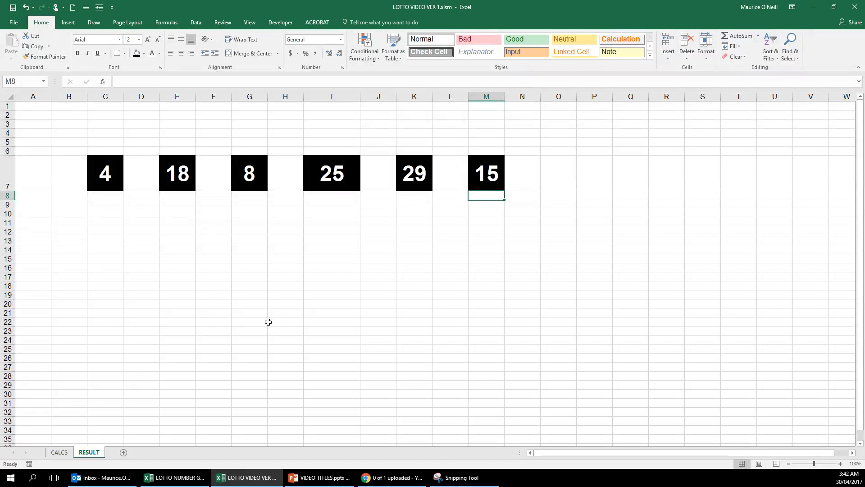
- Check column G's width and set column I to the same width, 8.11
left_click(340, 175)
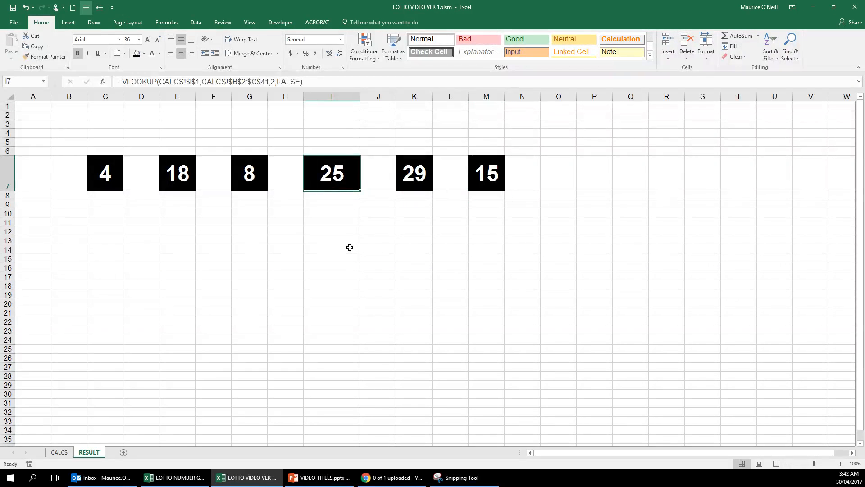
left_click(241, 153)
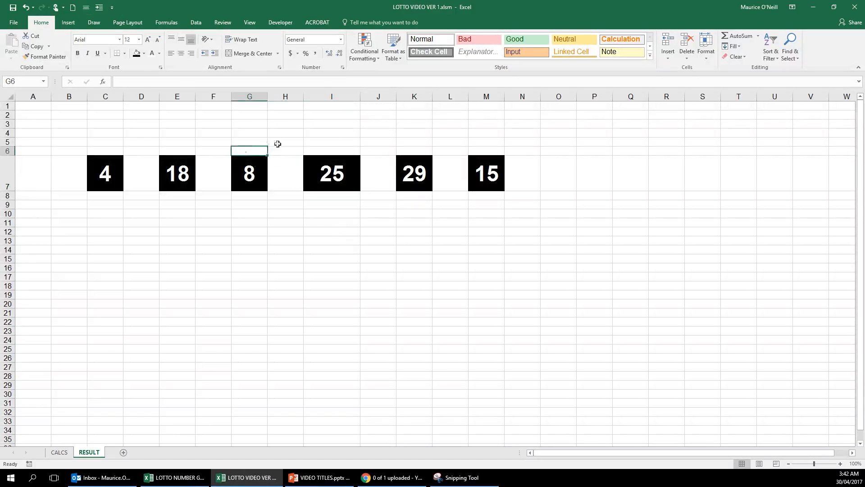
left_click(707, 57)
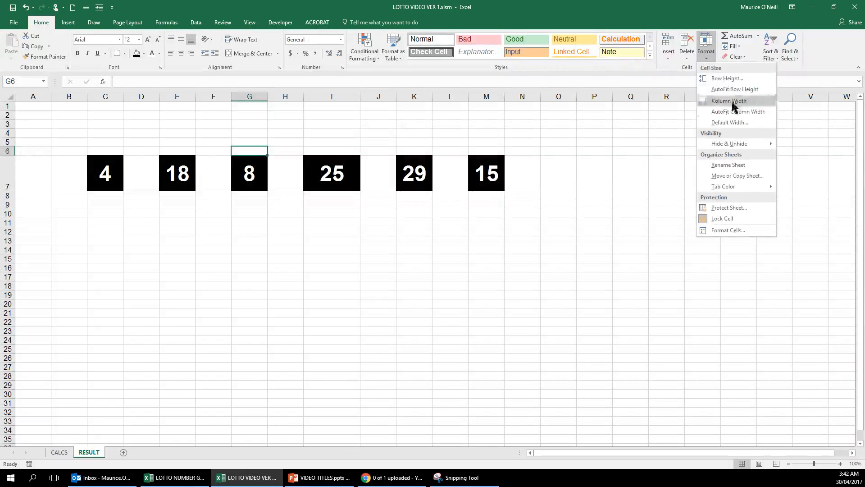
left_click(735, 102)
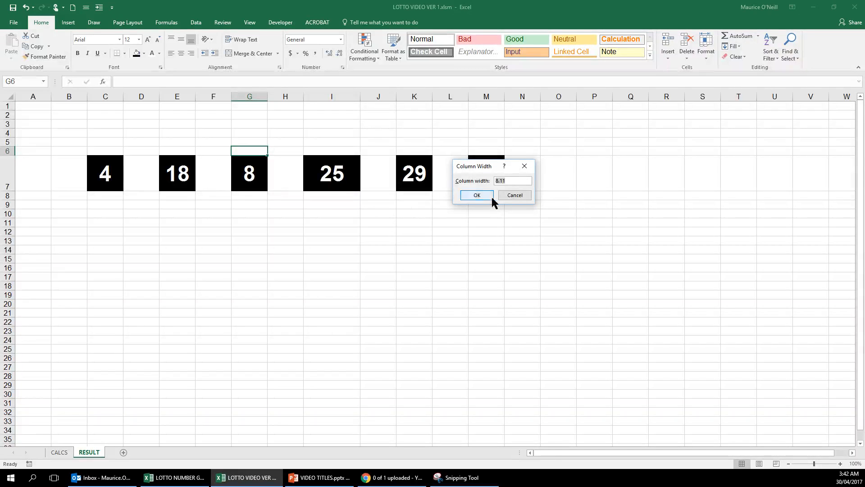
left_click(514, 194)
left_click(338, 172)
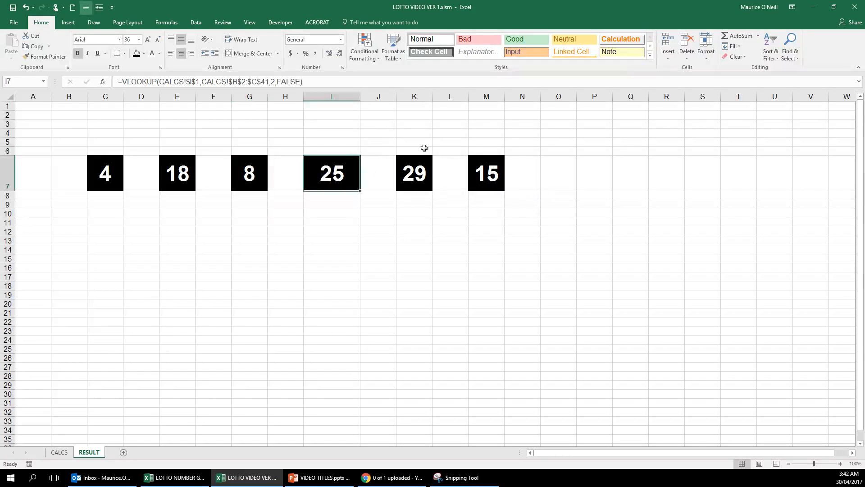
left_click(706, 56)
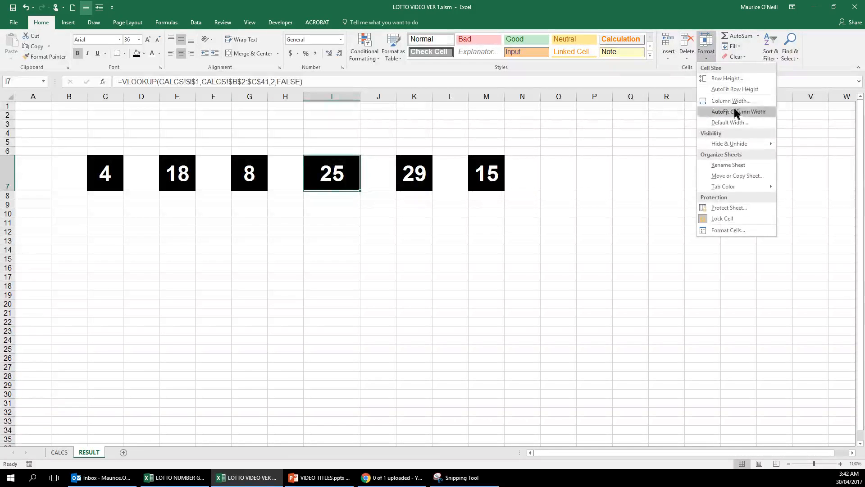
left_click(731, 101)
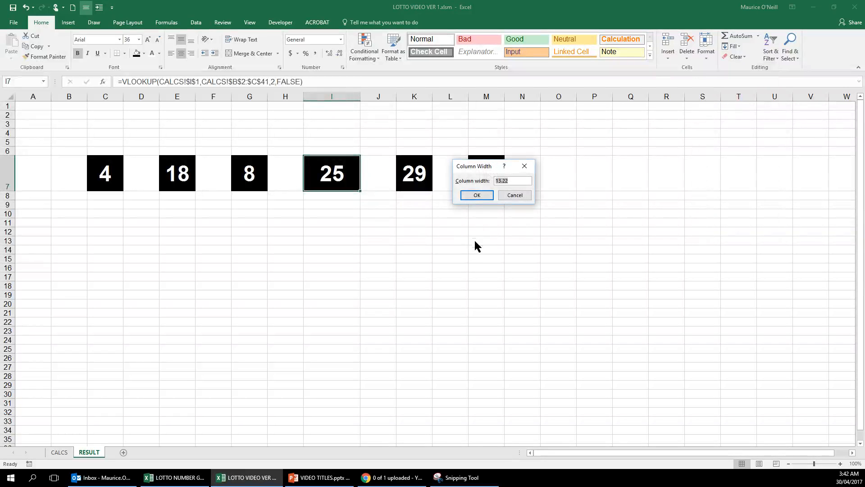
type("8.11")
key("Return")
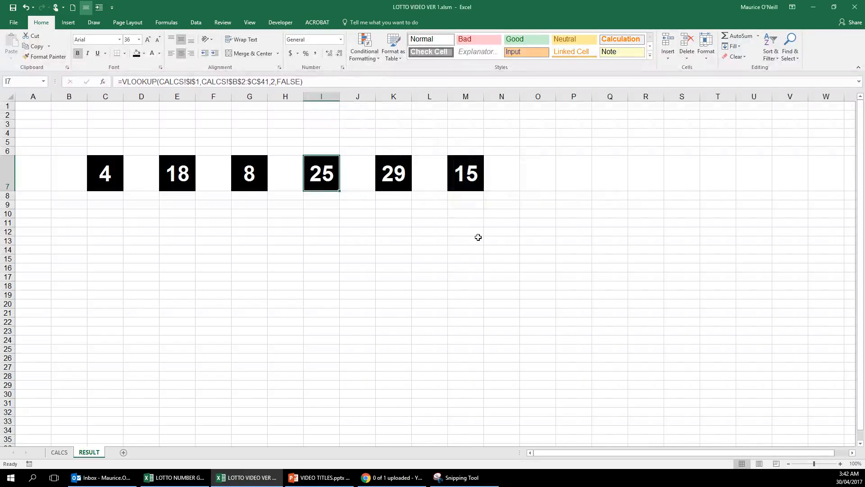
left_click(400, 234)
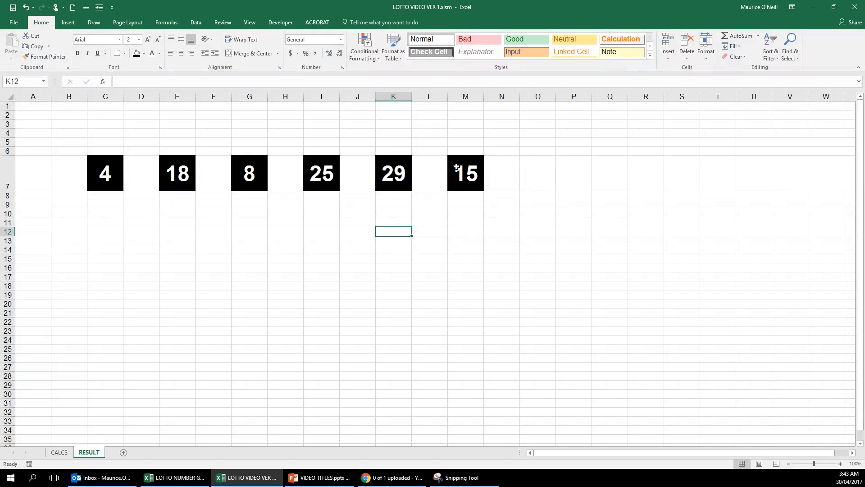
- Review the VLOOKUP formulas in the six black cells of row 7, from C7 to M7
left_click(105, 174)
left_click(175, 174)
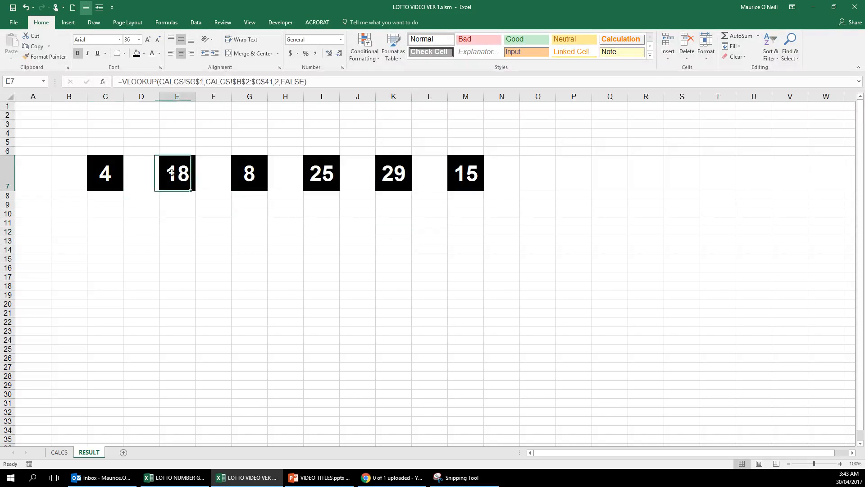
left_click(245, 174)
left_click(315, 179)
left_click(385, 180)
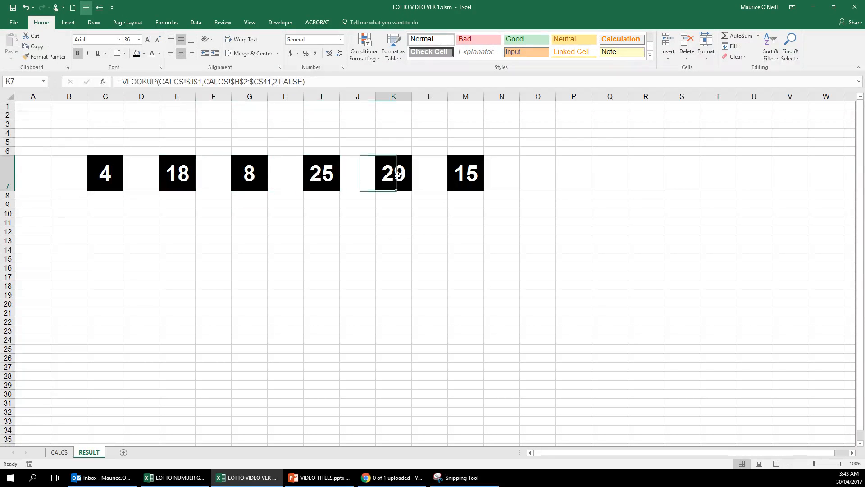
left_click(459, 173)
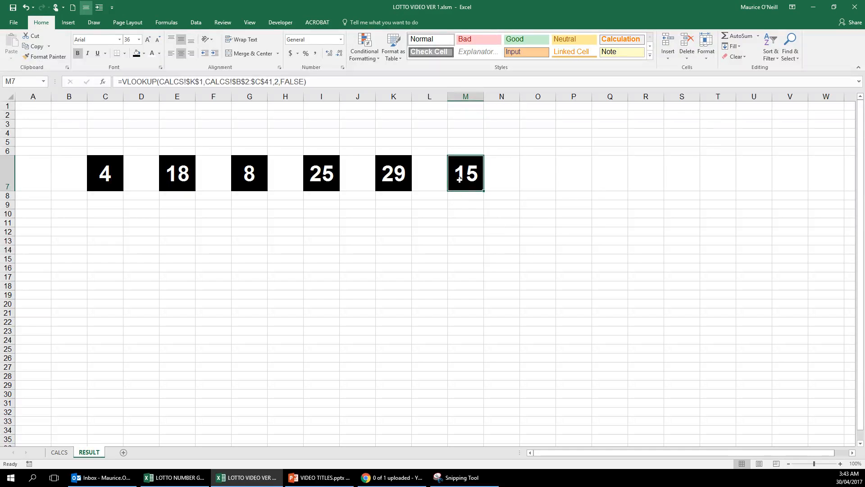
left_click(467, 230)
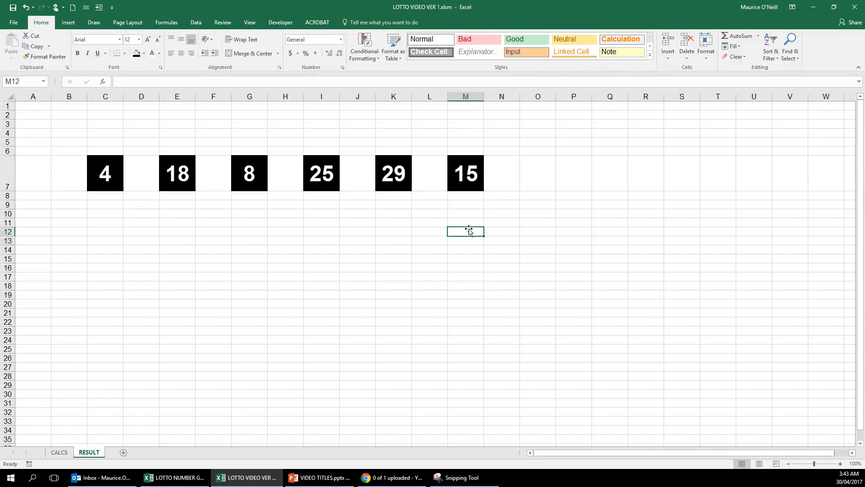
key("Down")
key("Down")
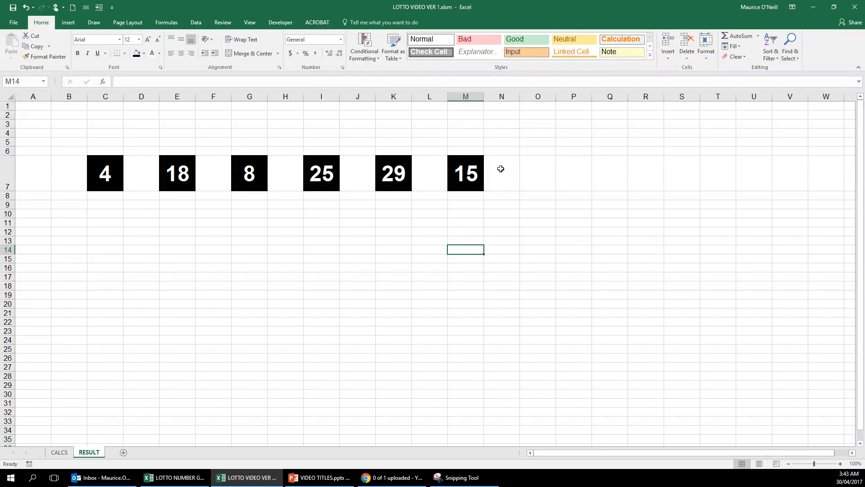
left_click(490, 176)
left_click(481, 184)
left_click(528, 170)
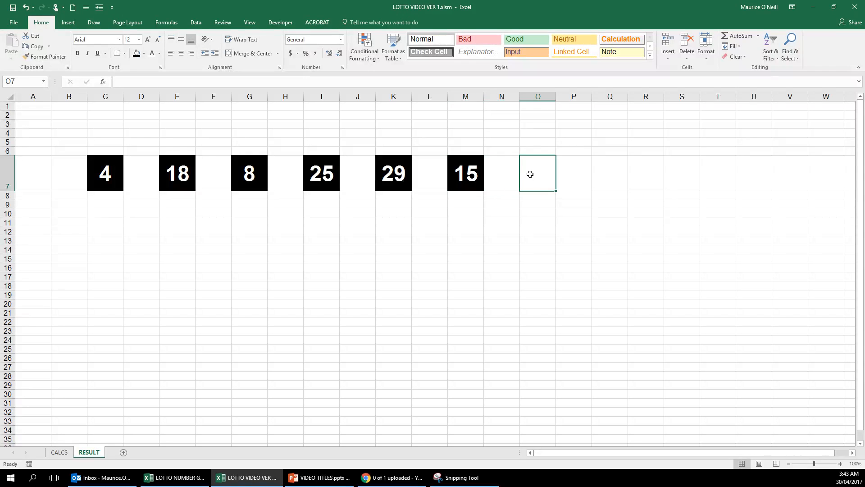
key("Down")
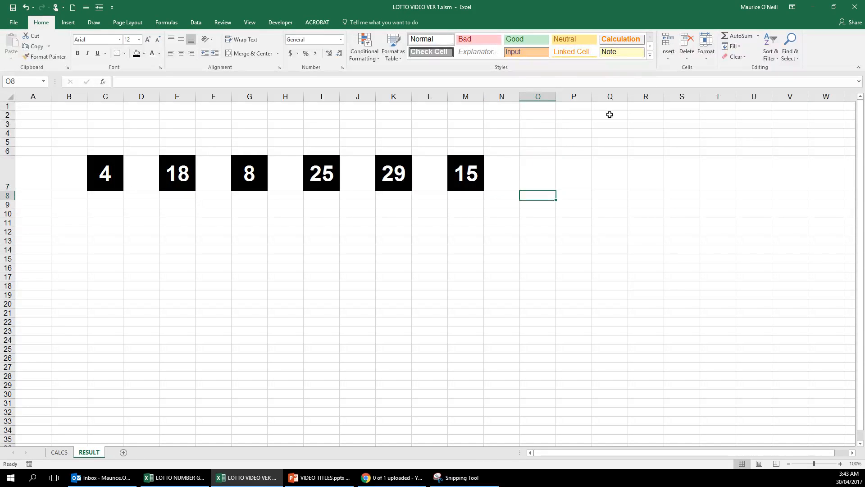
- Recalculate the workbook repeatedly from an empty cell to draw new sets of six lotto numbers
left_click(540, 240)
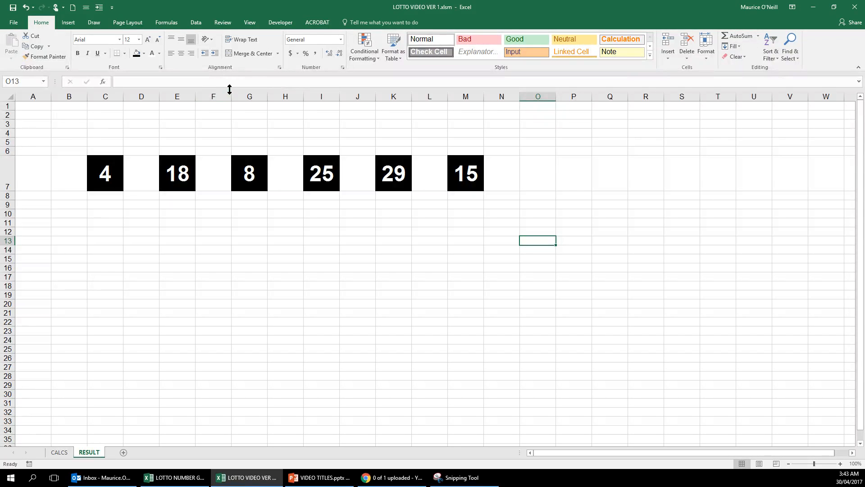
key("F9")
key("F9")
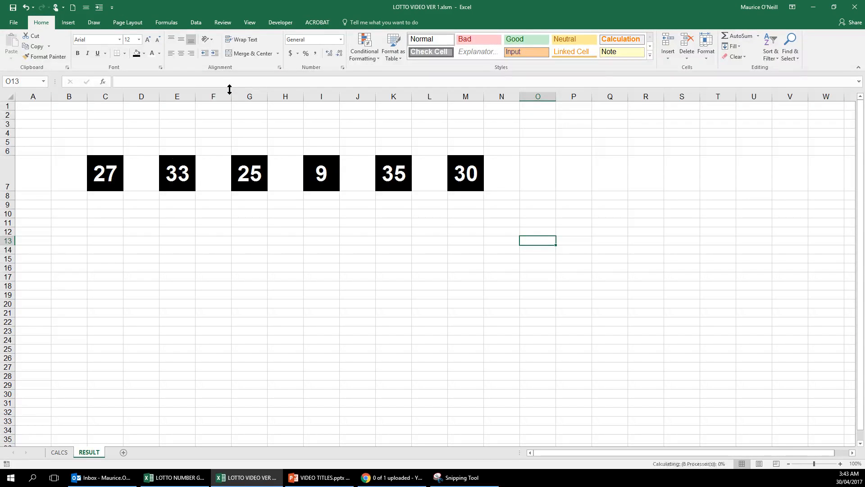
key("F9")
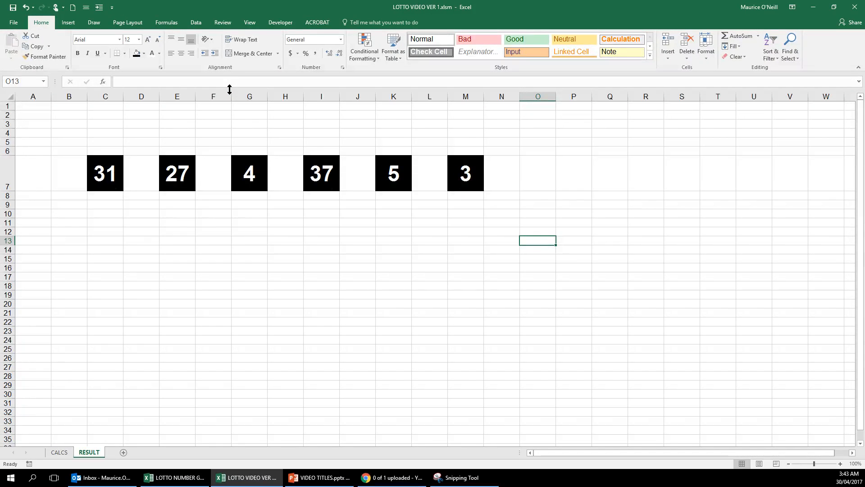
key("F9")
key("F9")
key("F9")
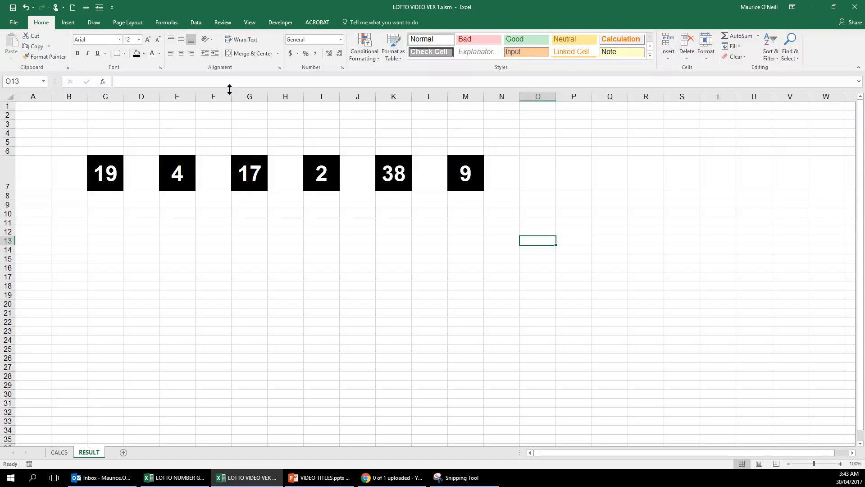
key("F9")
key("F9")
key("F9")
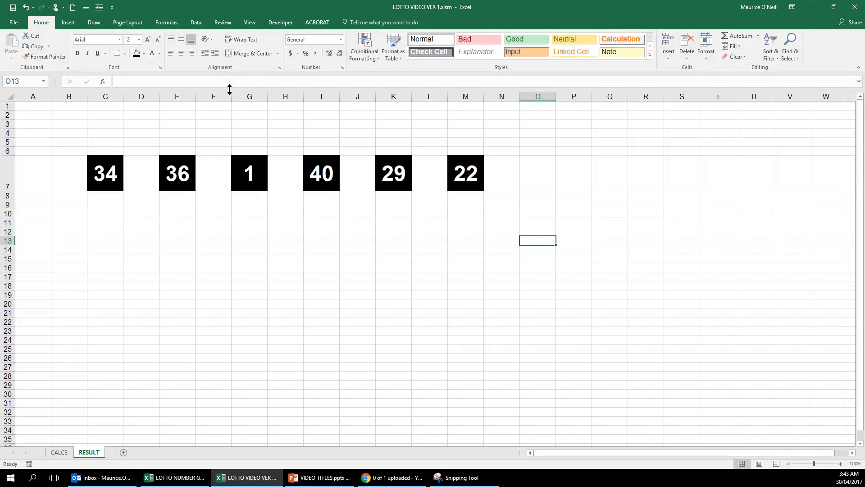
key("F9")
key("F9")
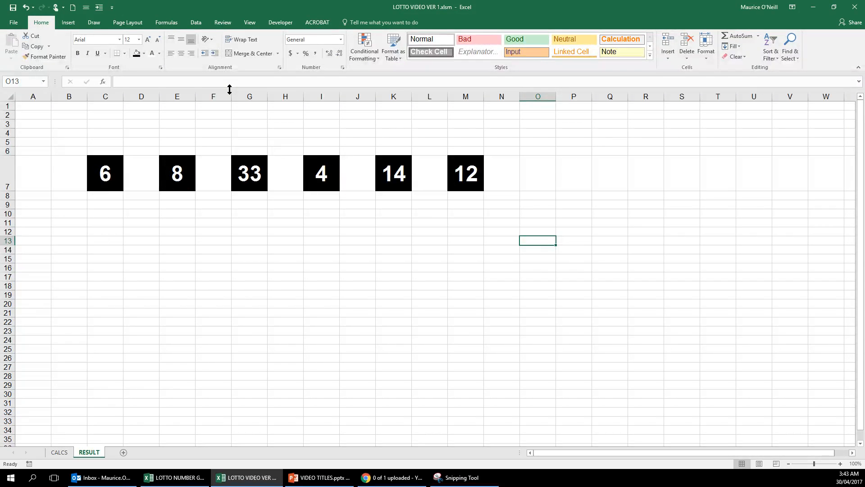
key("F9")
key("F9")
key("F9")
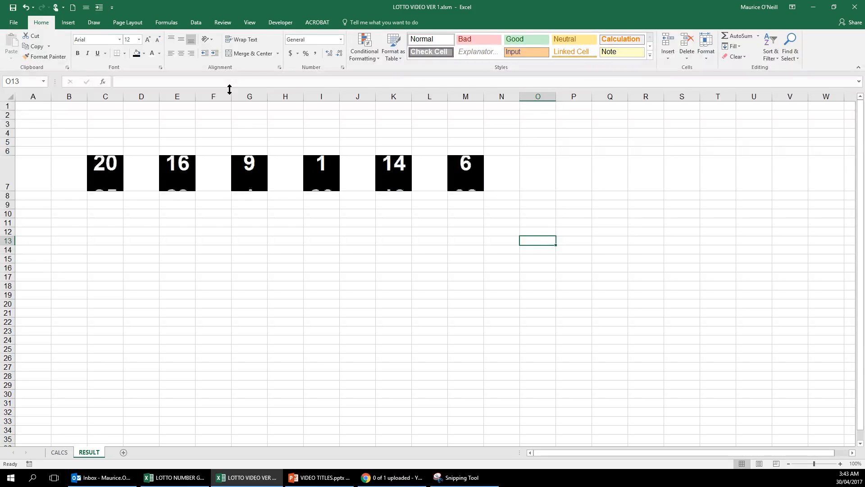
key("F9")
key("F9")
key("F9")
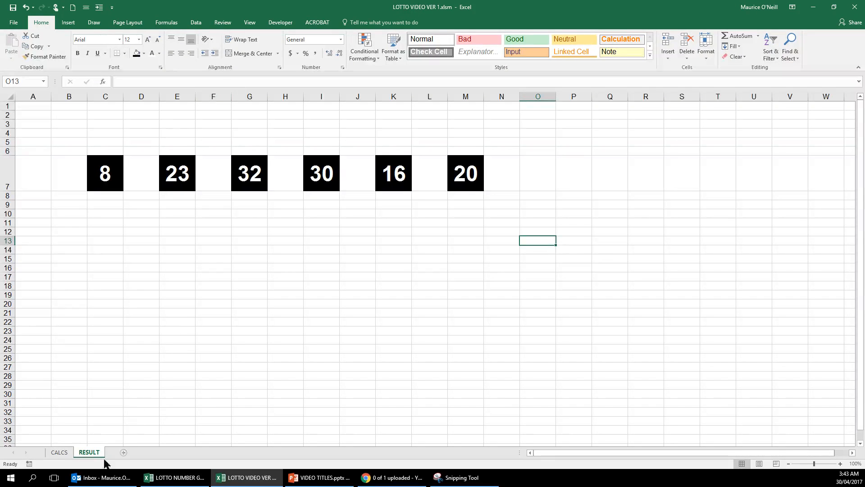
- Examine the ball numbers beside their unique ranks on the CALCS sheet, and return to the RESULT sheet
left_click(63, 453)
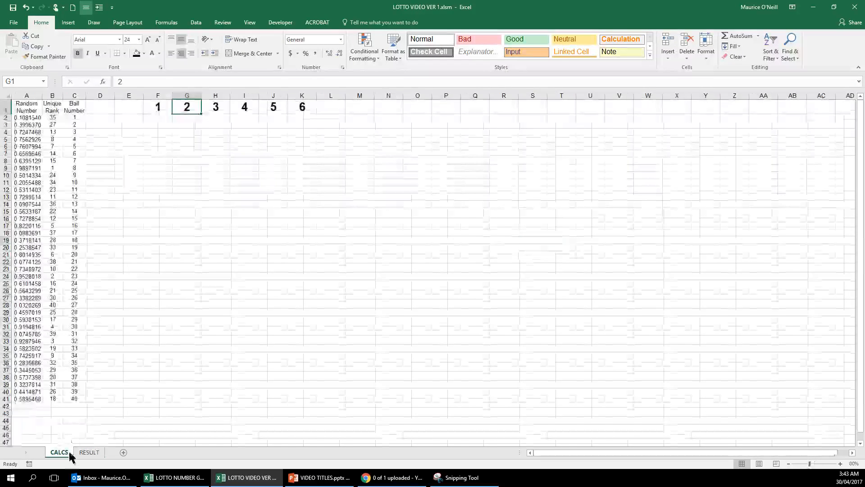
left_click(74, 356)
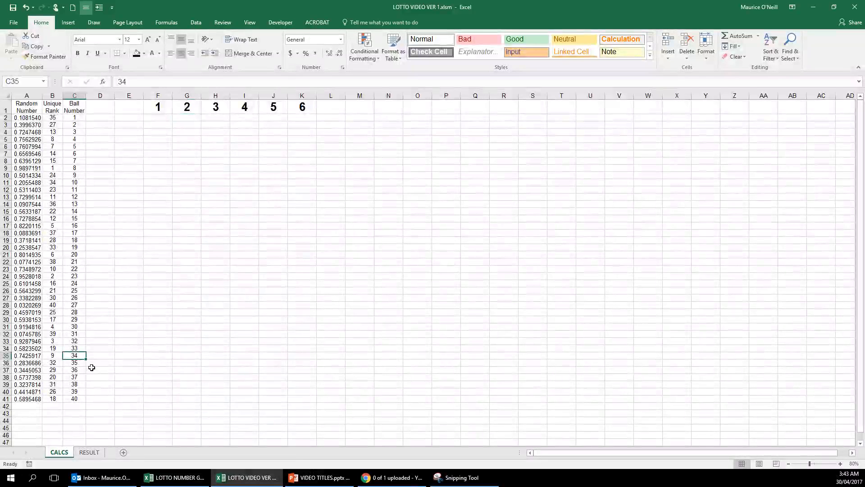
key("Down")
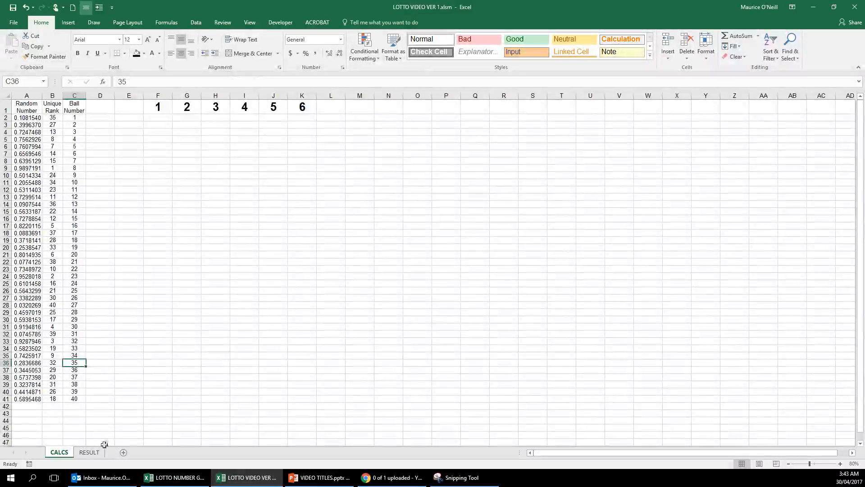
left_click(88, 453)
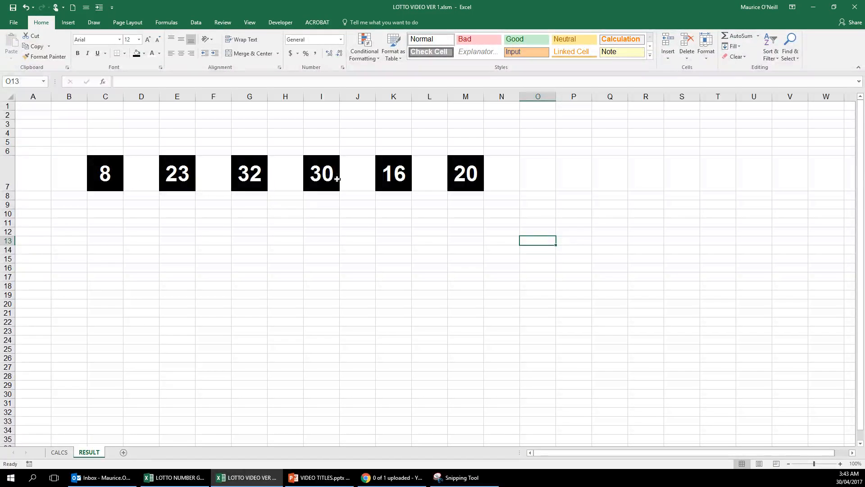
- Compare the numbers in the six black cells with the unique ranks and ball numbers on the CALCS sheet, ending on the RESULT sheet
right_click(390, 177)
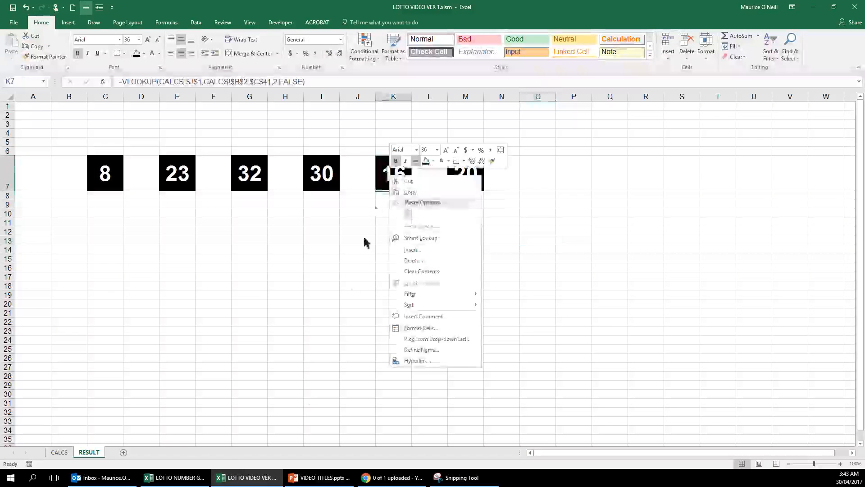
left_click(58, 453)
left_click(56, 452)
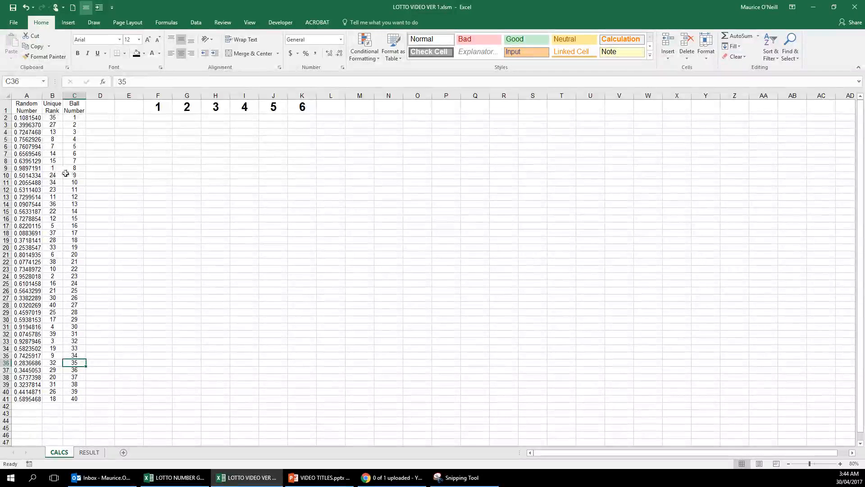
left_click(86, 457)
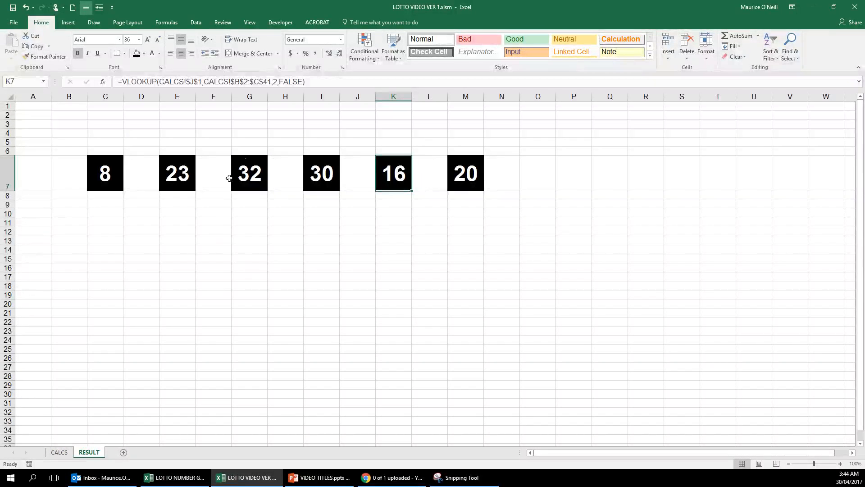
left_click(67, 454)
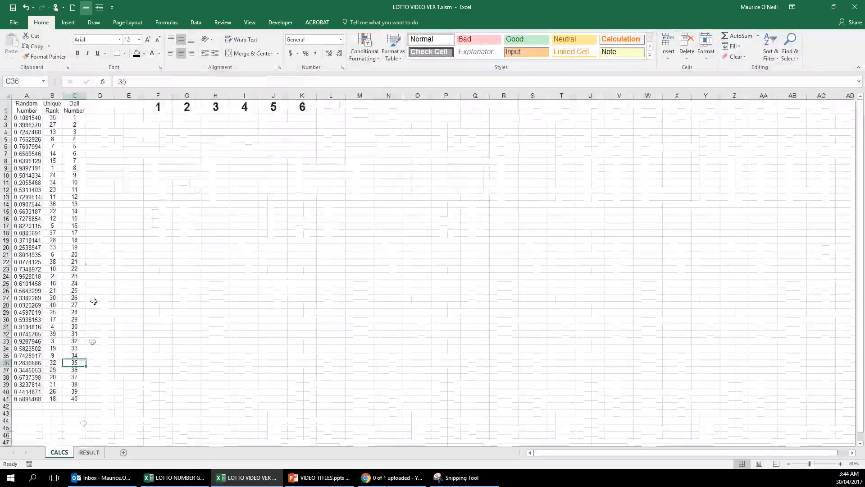
right_click(77, 340)
left_click(248, 285)
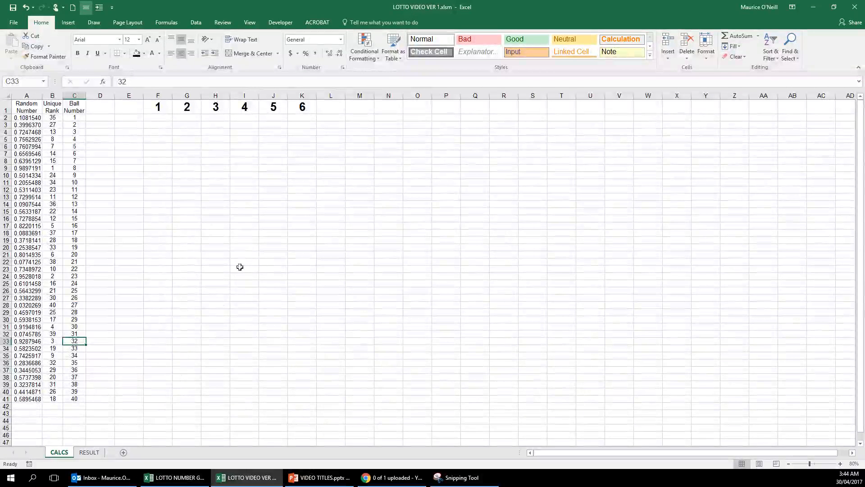
left_click(97, 454)
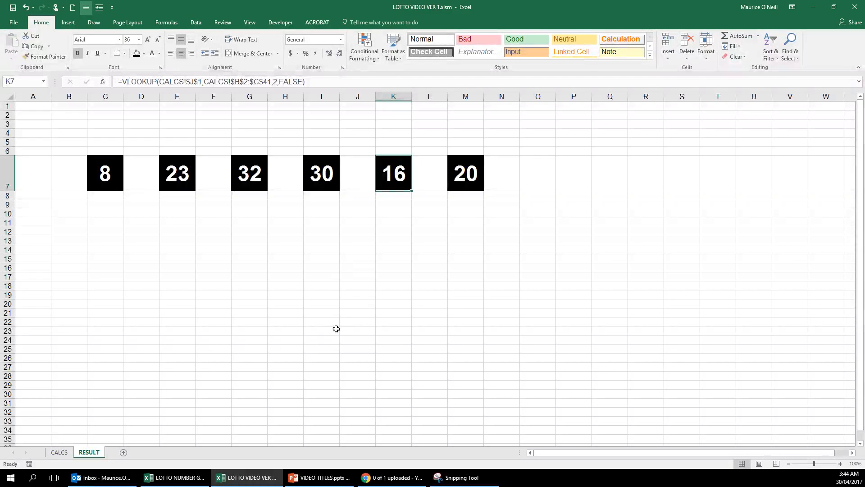
- Recalculate the workbook repeatedly with cell K7 selected to draw new sets of six lotto numbers
key("F9")
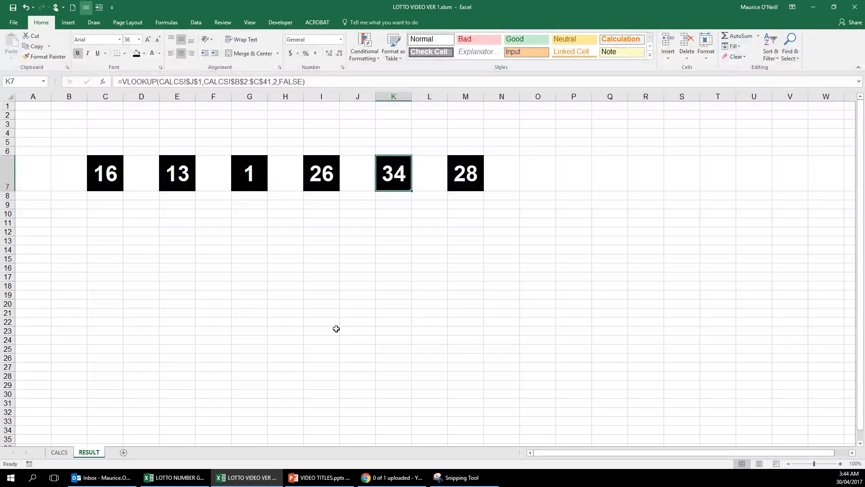
key("F9")
key("F9")
key("F9")
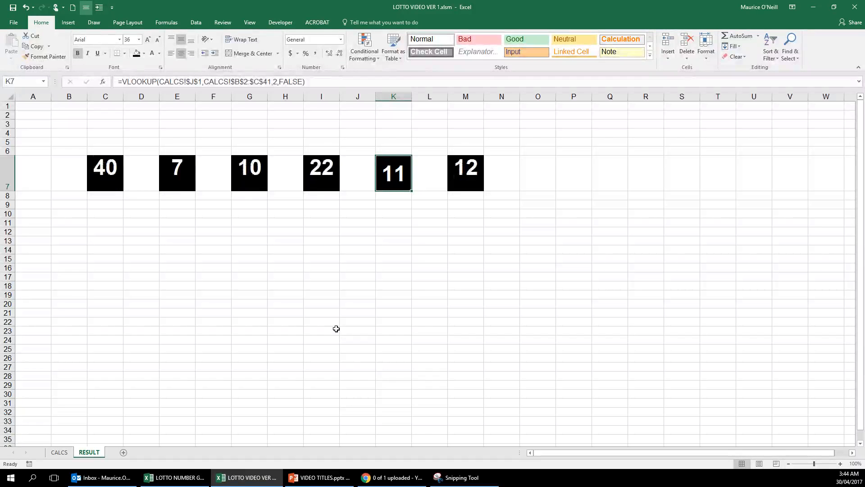
key("F9")
key("F9")
key("F9")
key("F9")
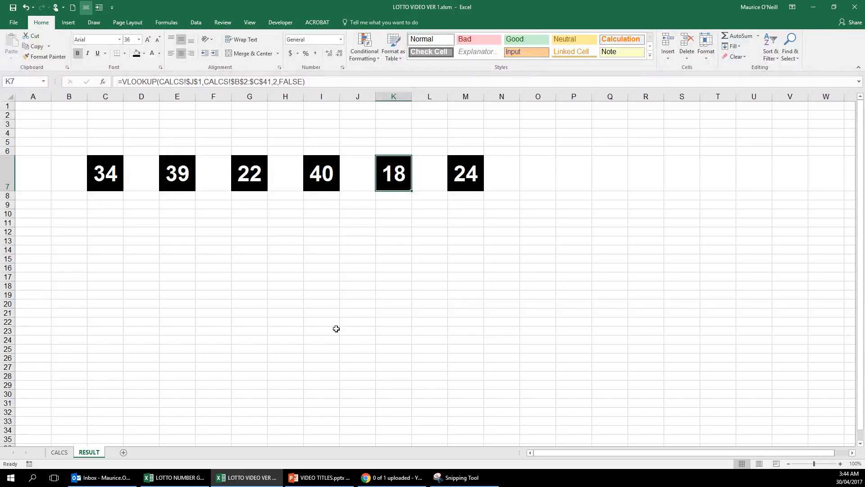
key("F9")
key("F9")
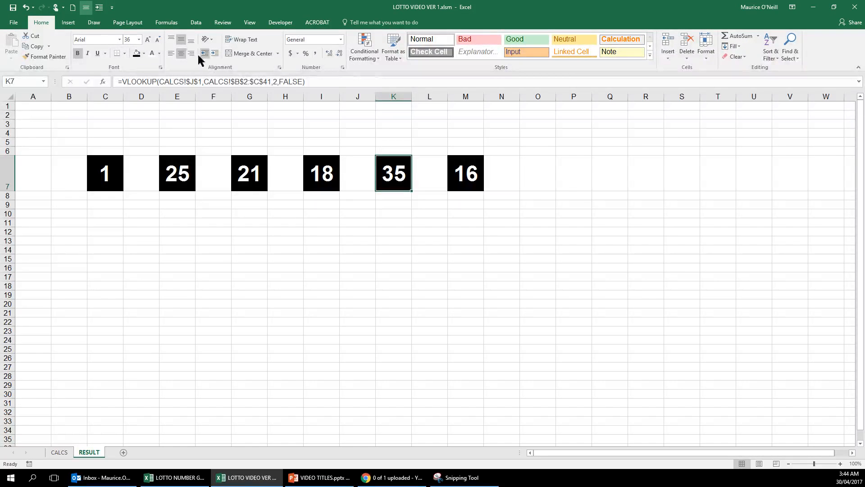
- Switch the workbook's calculation option to Manual
left_click(167, 23)
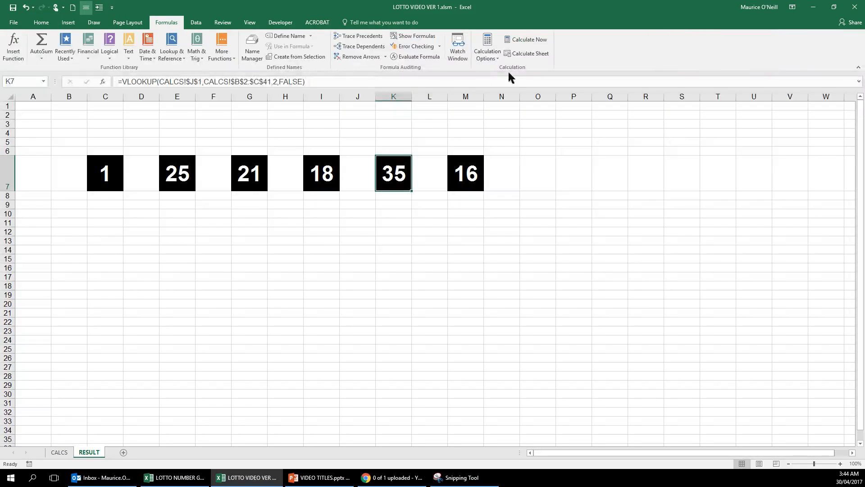
left_click(498, 58)
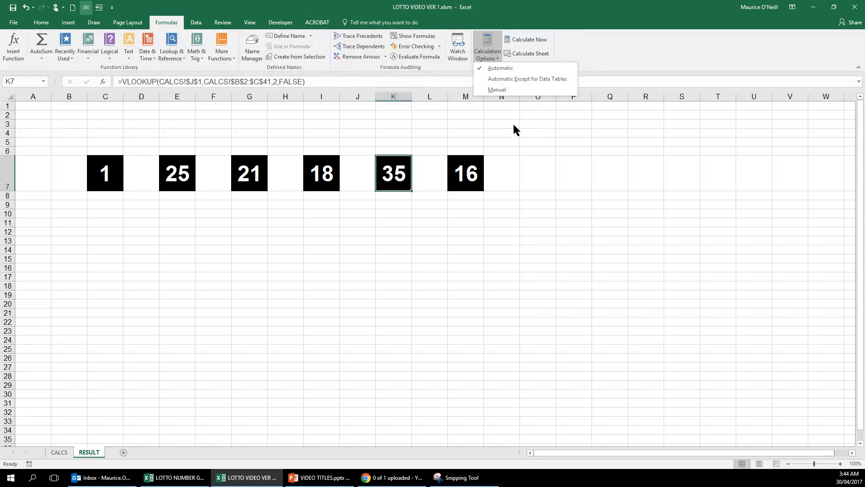
left_click(499, 91)
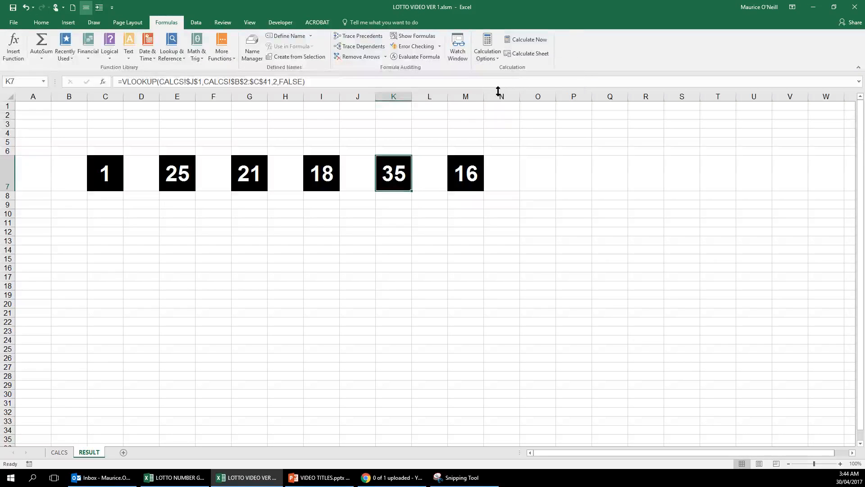
- From empty cell O12, manually recalculate the RESULT sheet several times to redraw the six lotto numbers
left_click(543, 232)
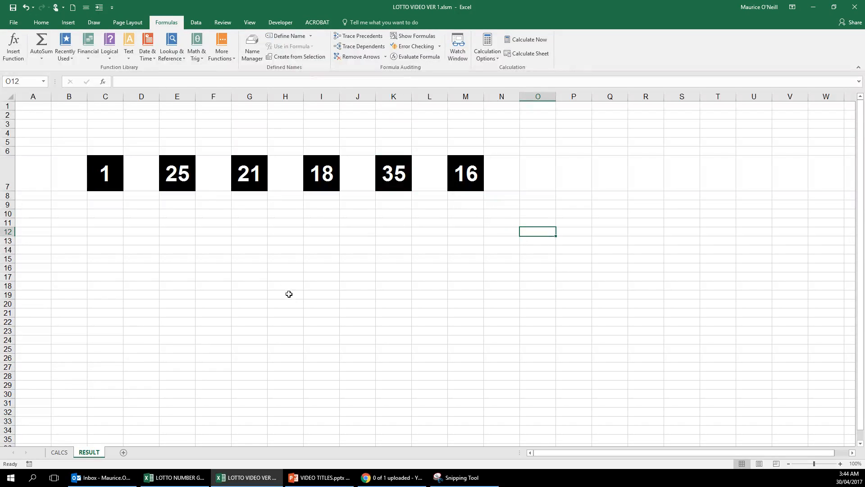
key("F9")
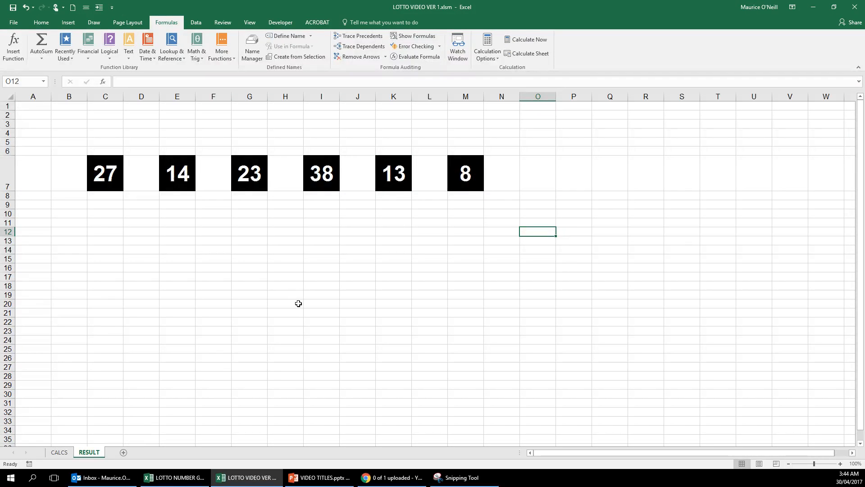
key("F9")
key("F9")
key("F9")
key("F9")
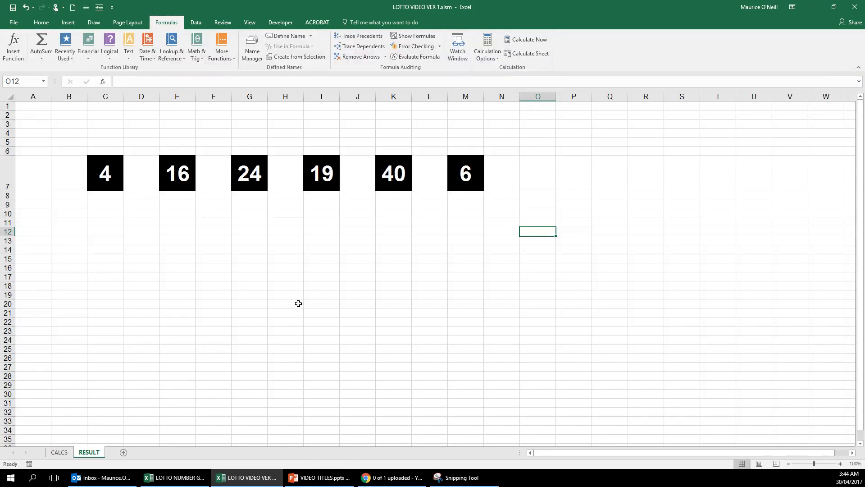
key("F9")
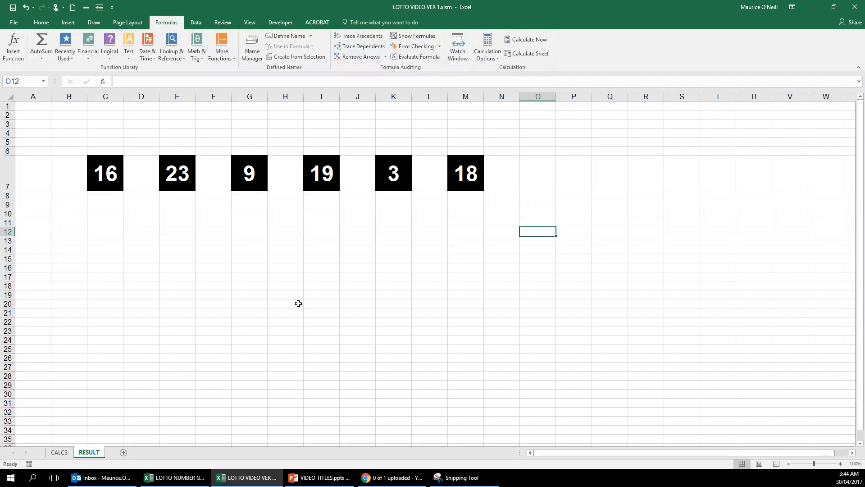